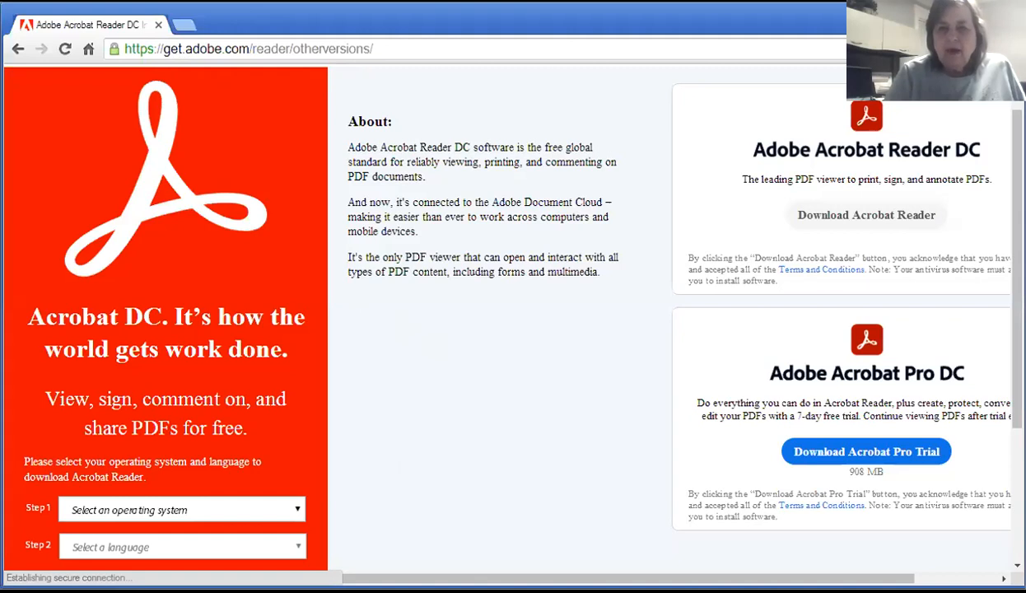
Step: Examine the operating system choices and the Acrobat Reader DC download option on Adobe's download page
drag(1017, 175, 1017, 180)
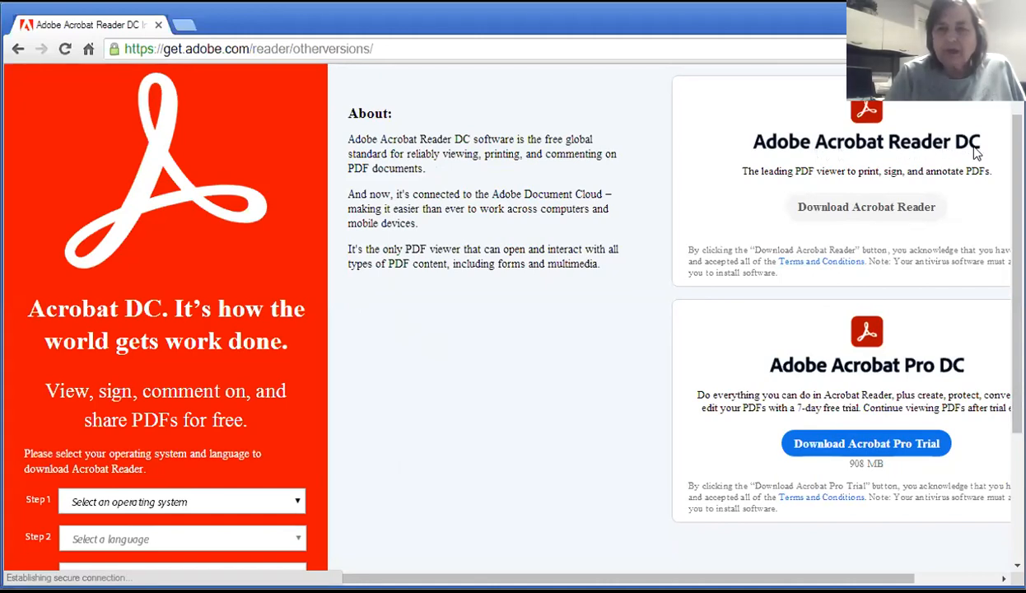
click(299, 504)
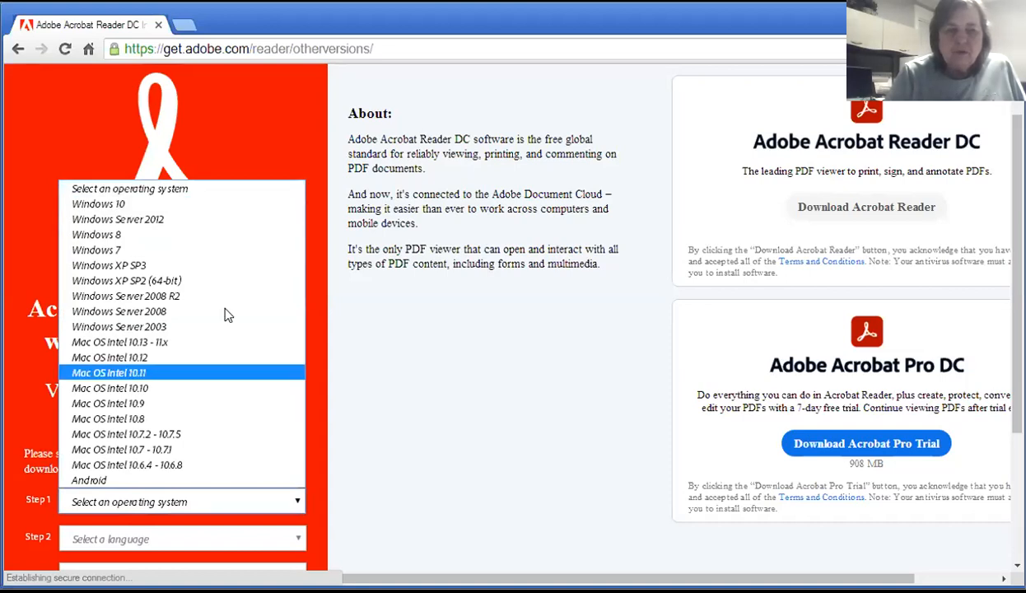
click(485, 324)
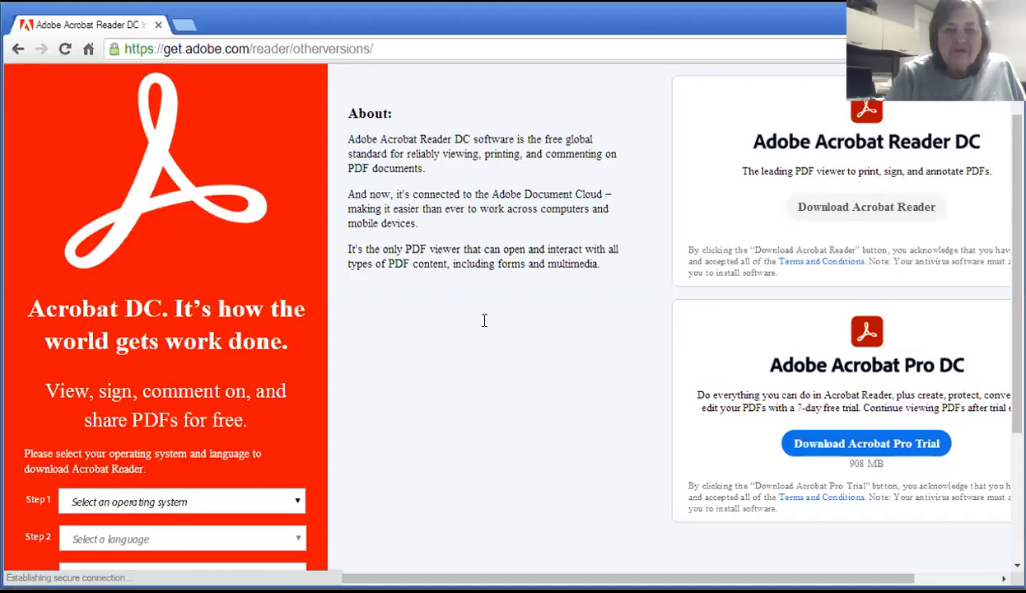
click(830, 208)
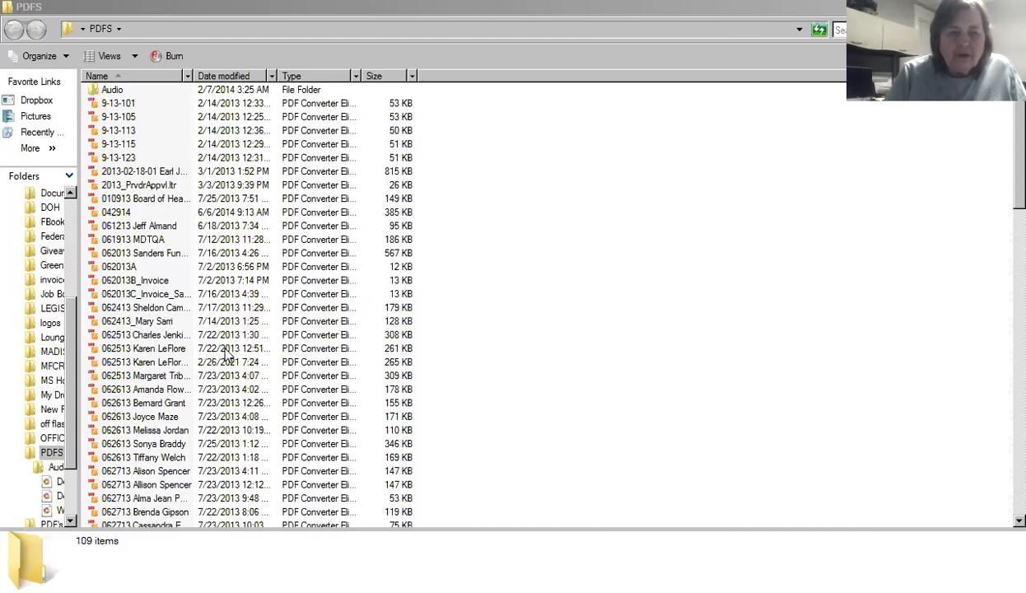
Step: Open the 261 KB transcript PDF beginning with 062513 from the PDFS folder in Adobe Reader
click(227, 353)
right_click(227, 353)
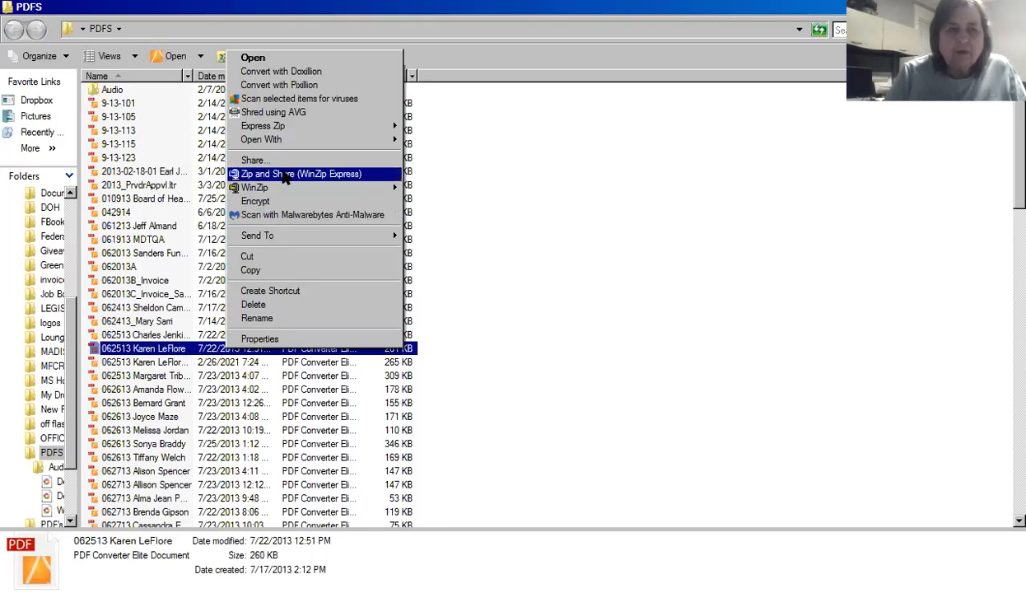
mouse_move(286, 141)
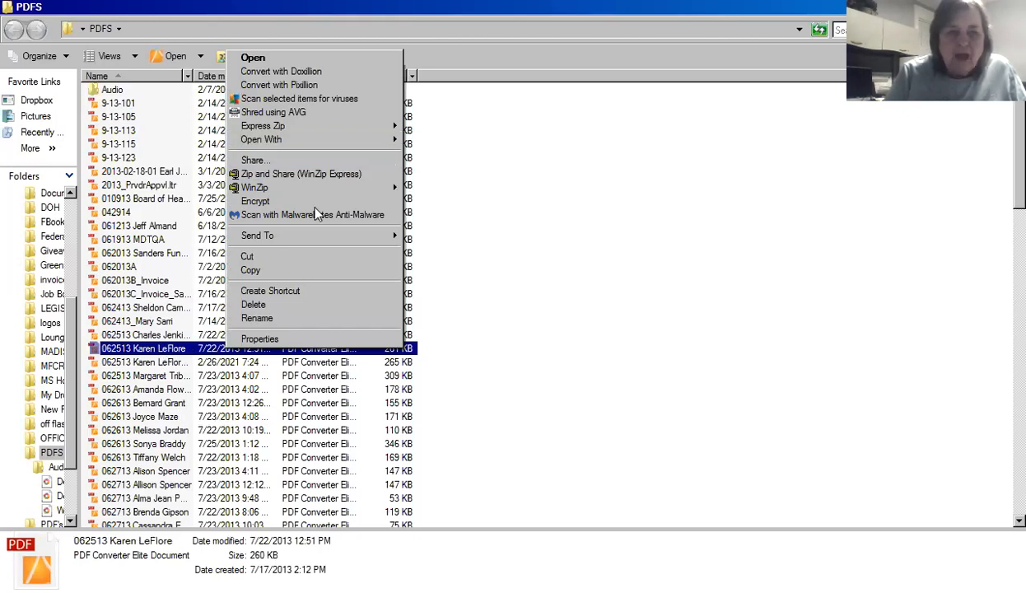
mouse_move(373, 140)
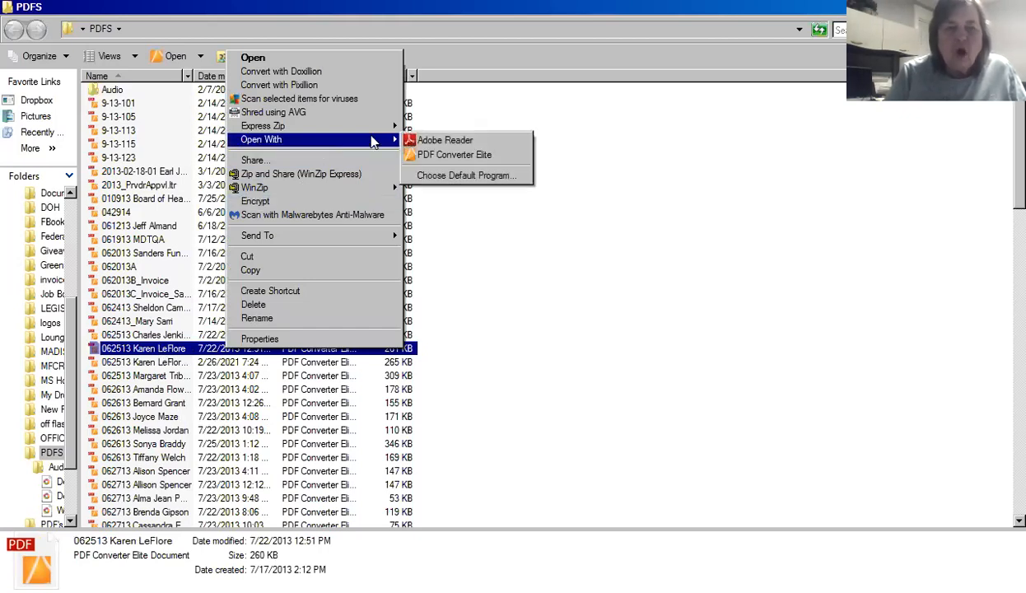
click(461, 142)
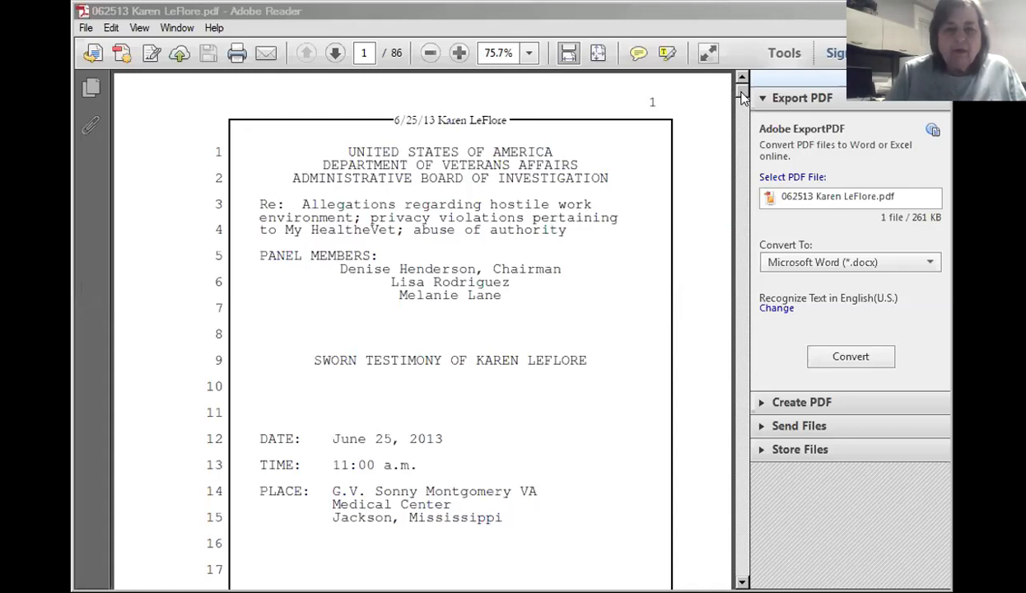
Step: Go to page 7 of the transcript and set the document zoom to 100%
drag(744, 97, 721, 126)
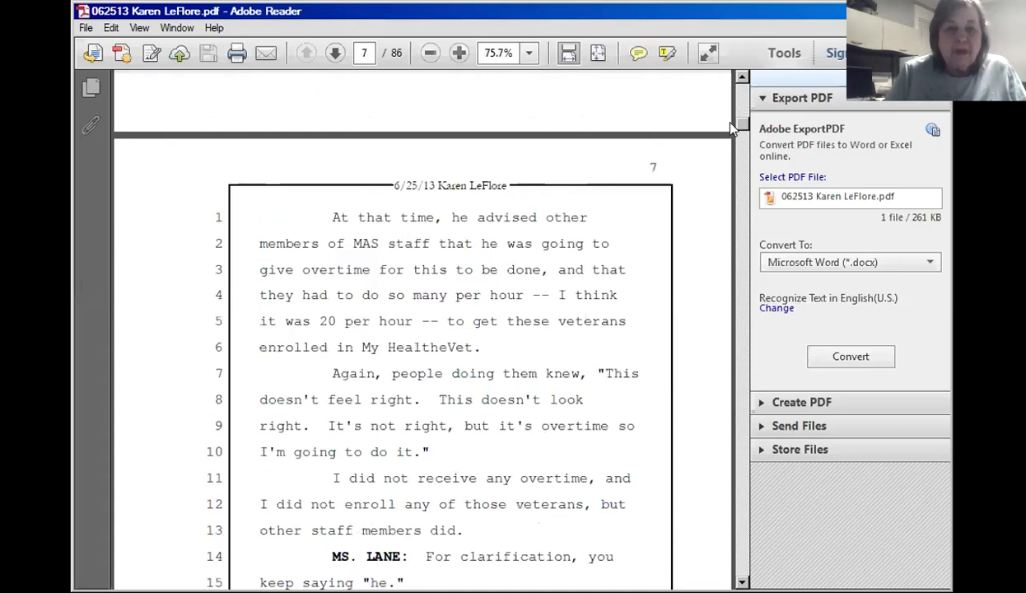
click(529, 54)
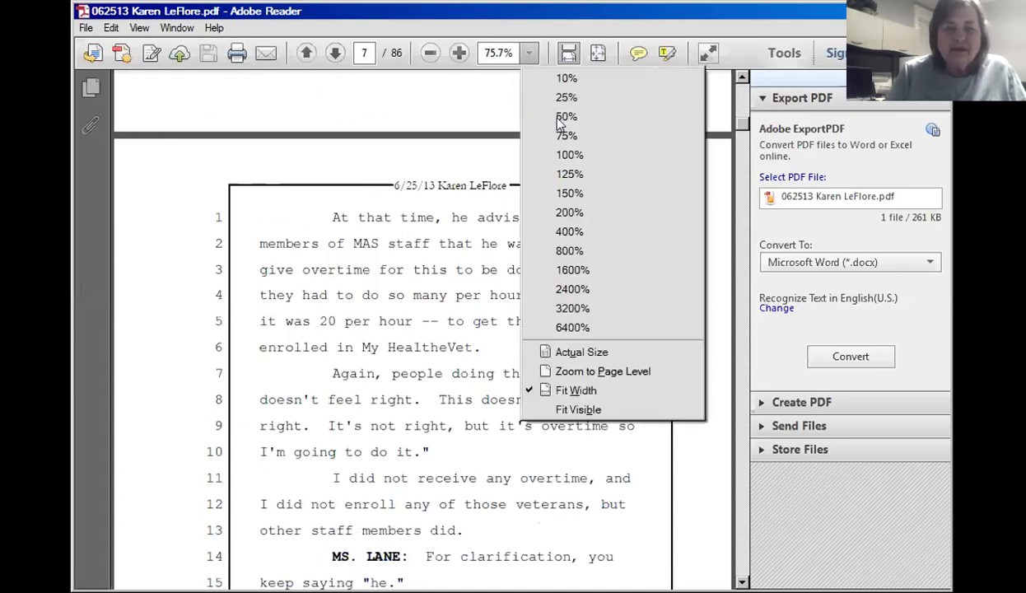
click(558, 157)
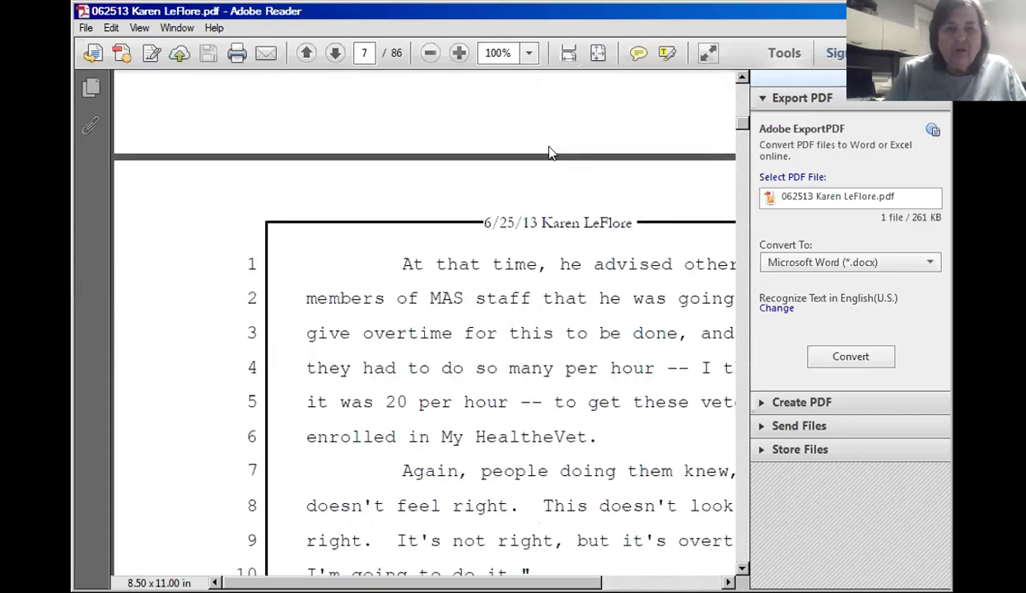
Step: Try a 200% document zoom and return to 100%
click(530, 54)
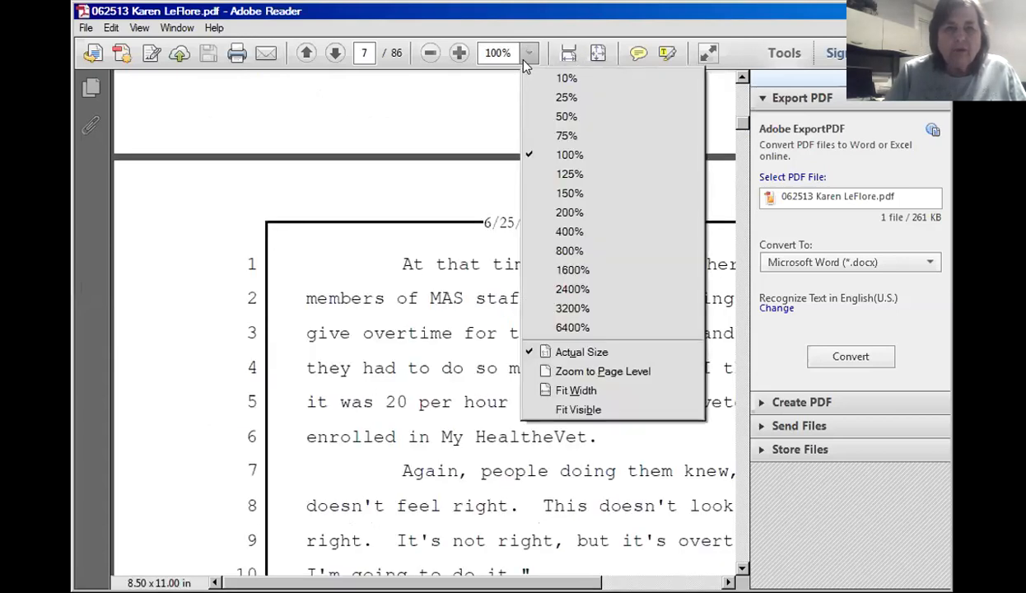
click(563, 212)
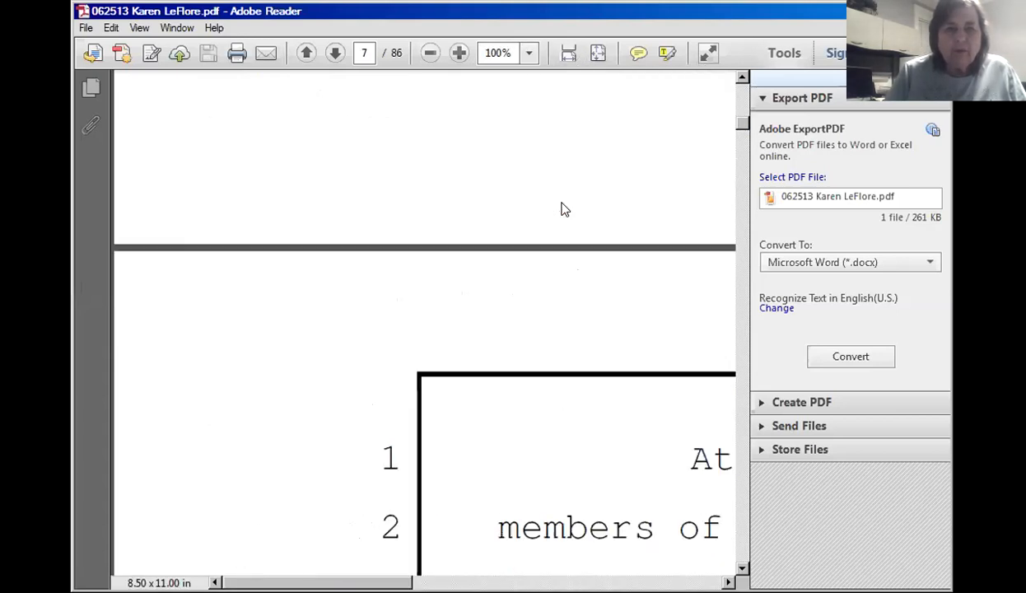
click(530, 55)
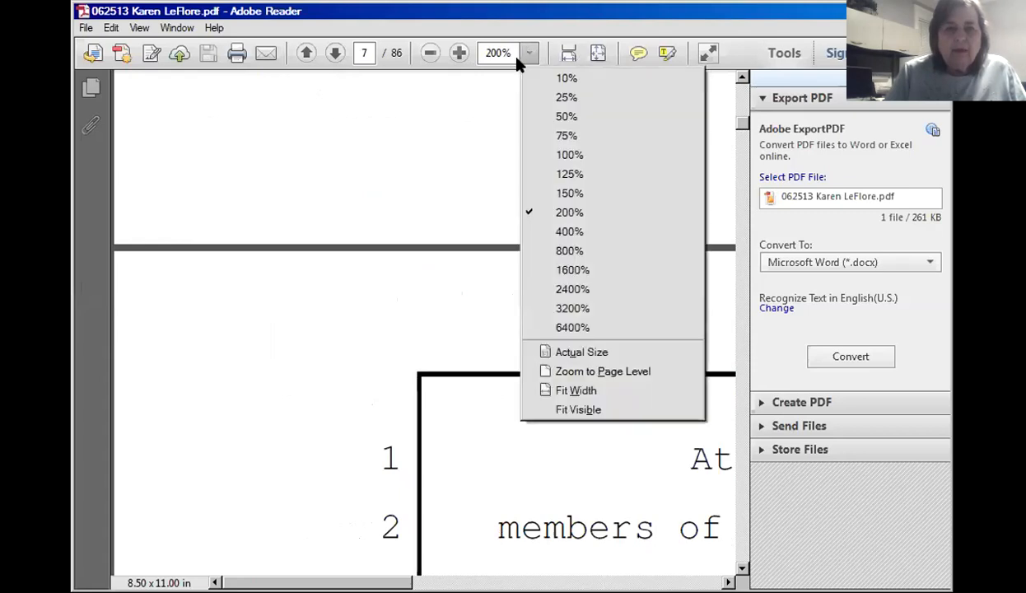
click(575, 155)
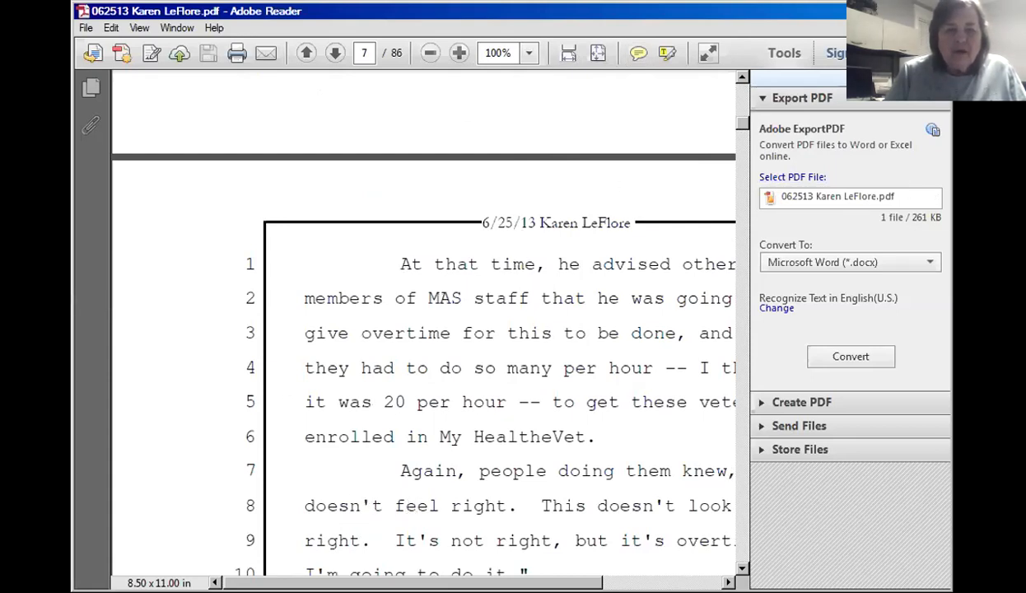
Step: Go to page 2, show the commenting tools, and strike through the word "is" after "Today" on line 5
drag(413, 582, 484, 582)
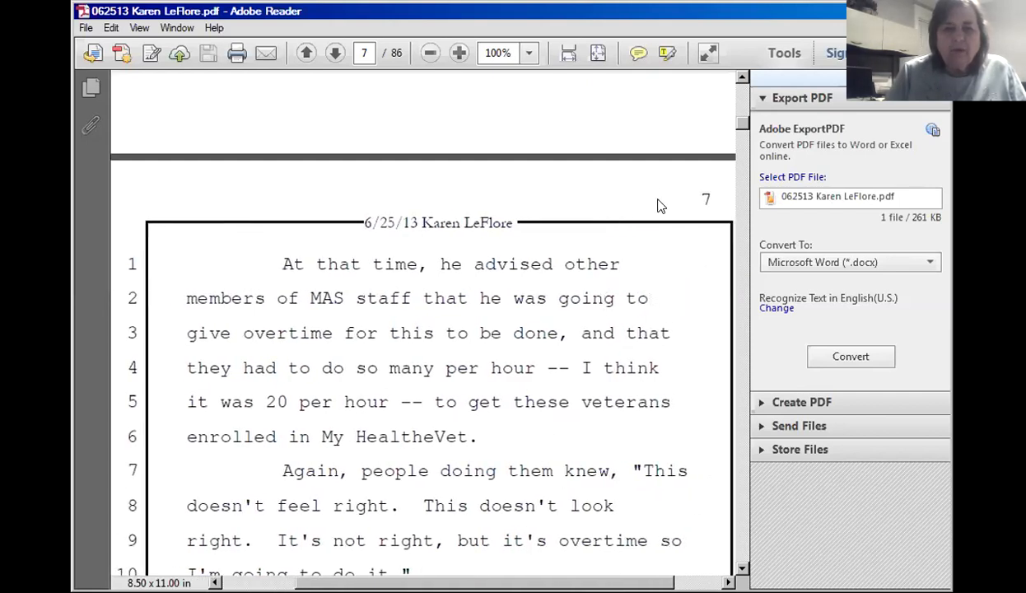
drag(738, 126, 738, 100)
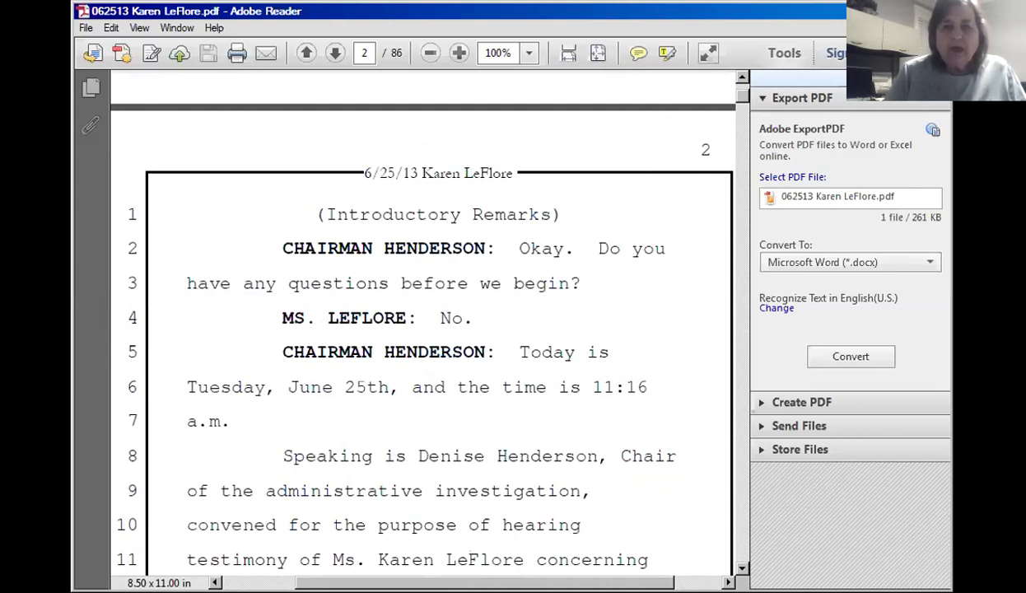
click(904, 53)
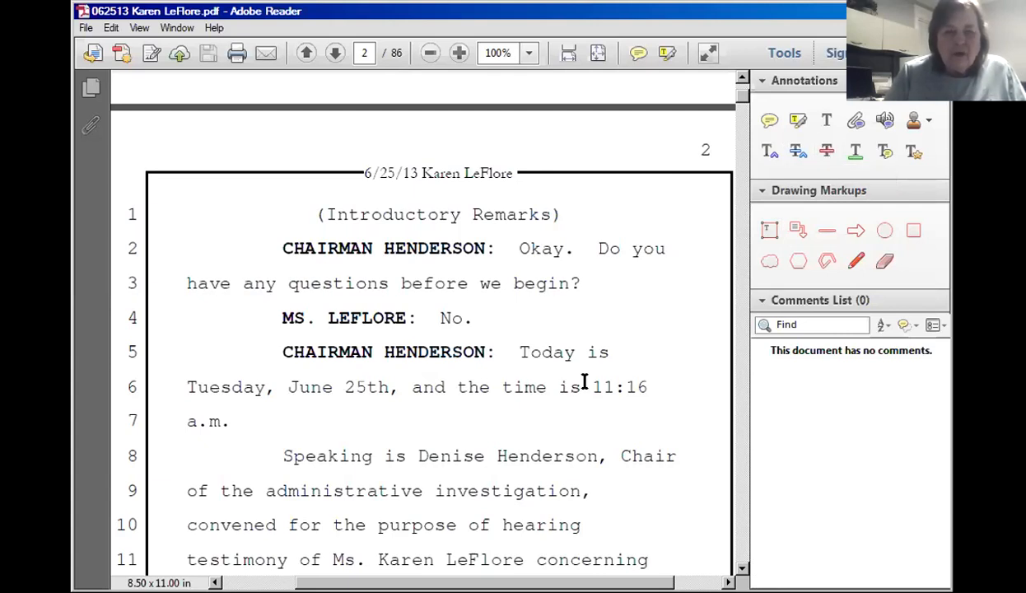
drag(588, 352, 615, 352)
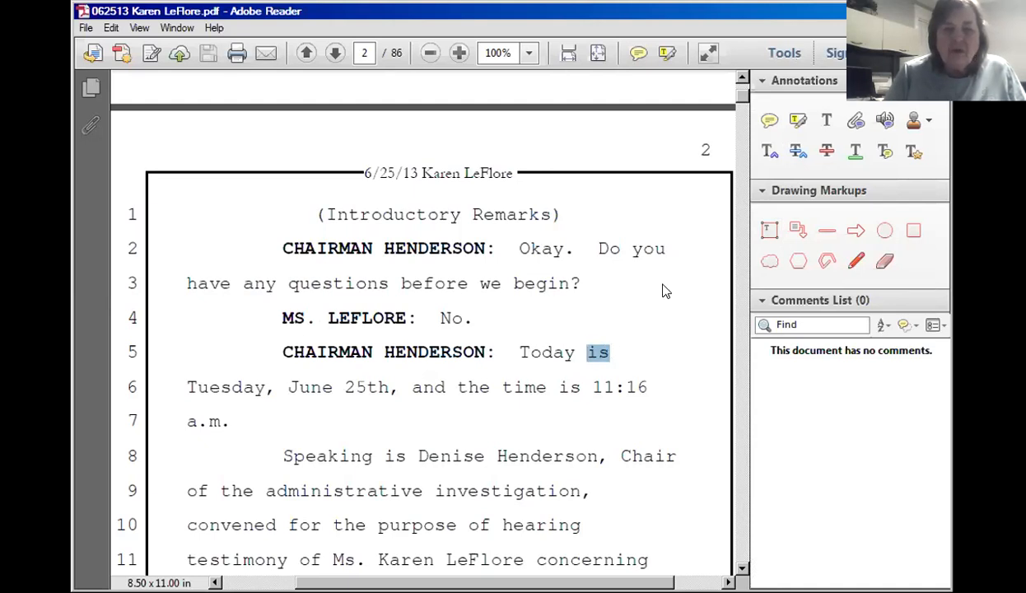
click(826, 151)
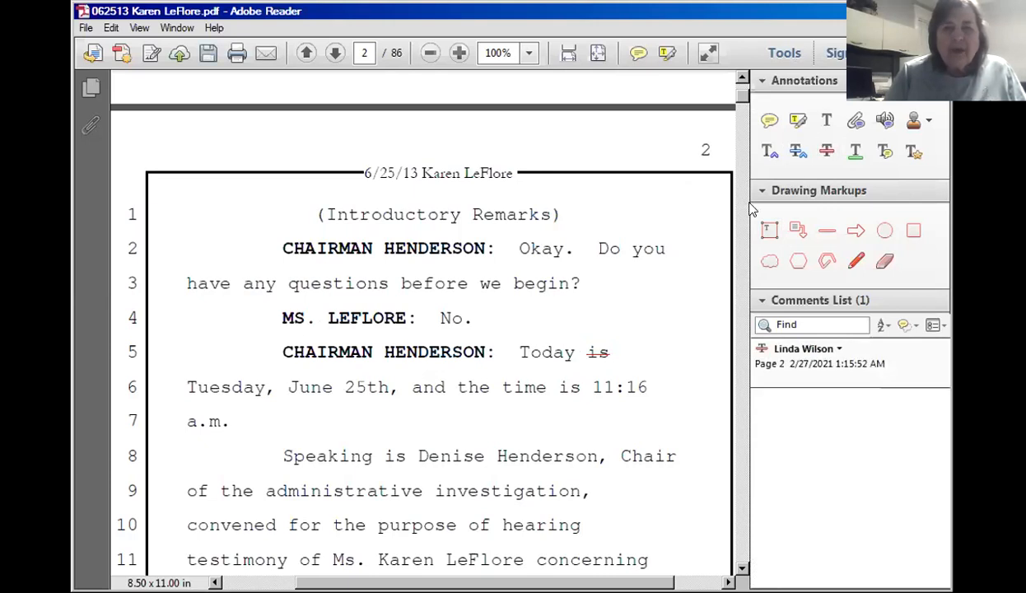
Step: Add a sticky note beside "a.m." on line 7 of page 2 reading "ck audio"
click(768, 121)
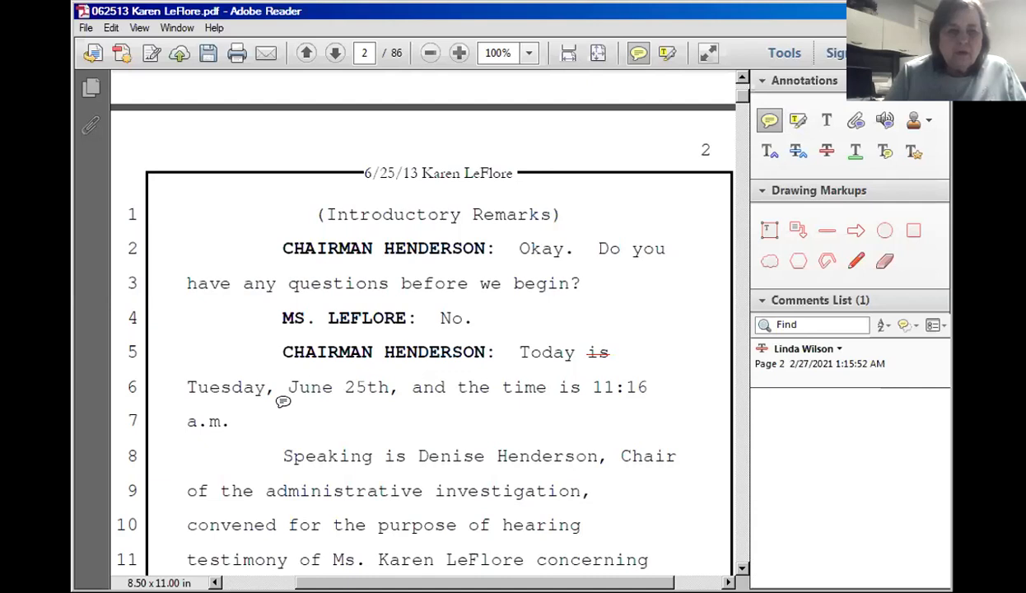
click(260, 411)
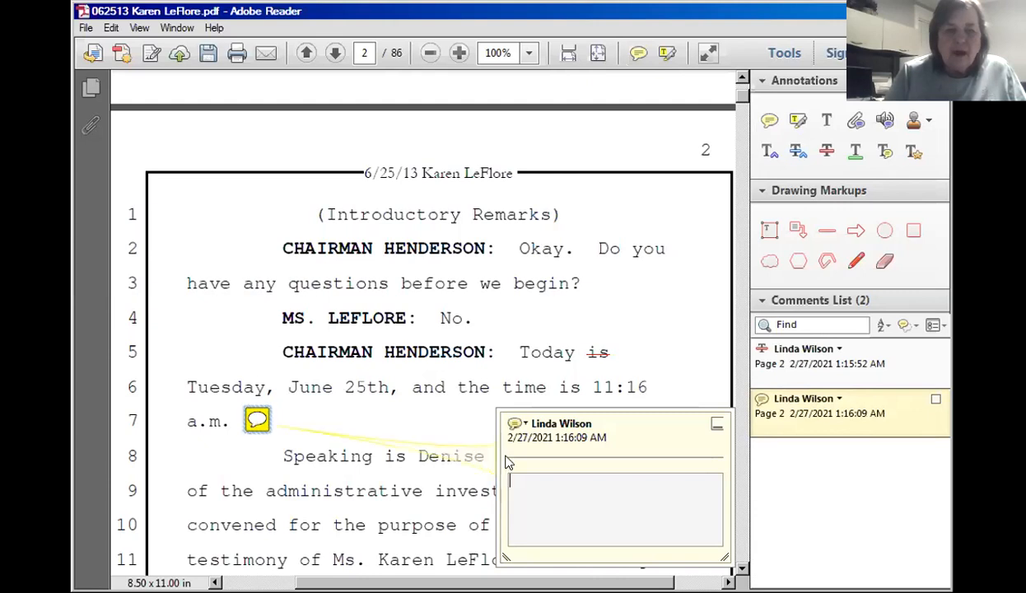
text(ck audio)
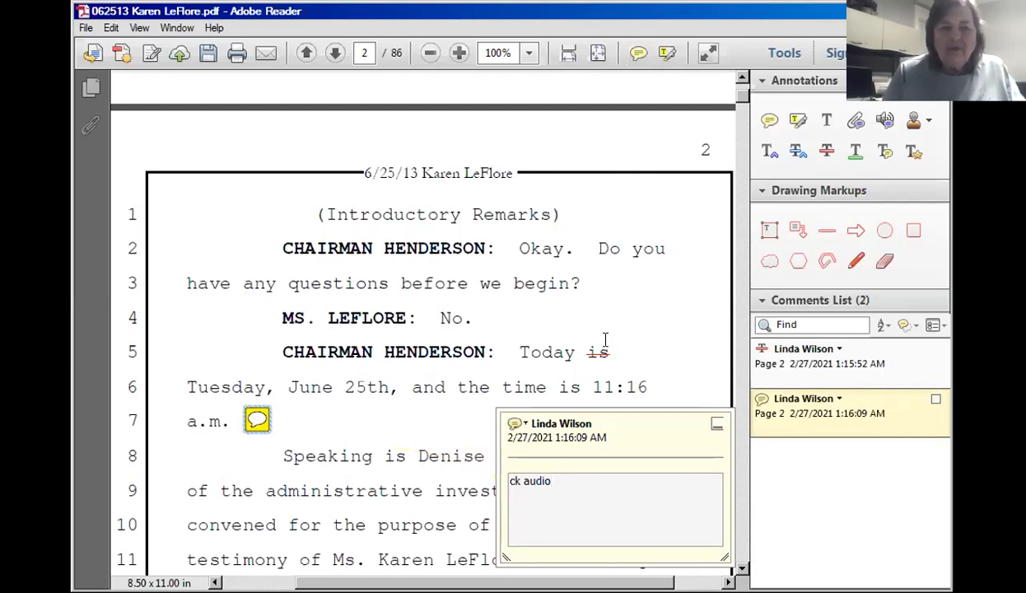
click(642, 313)
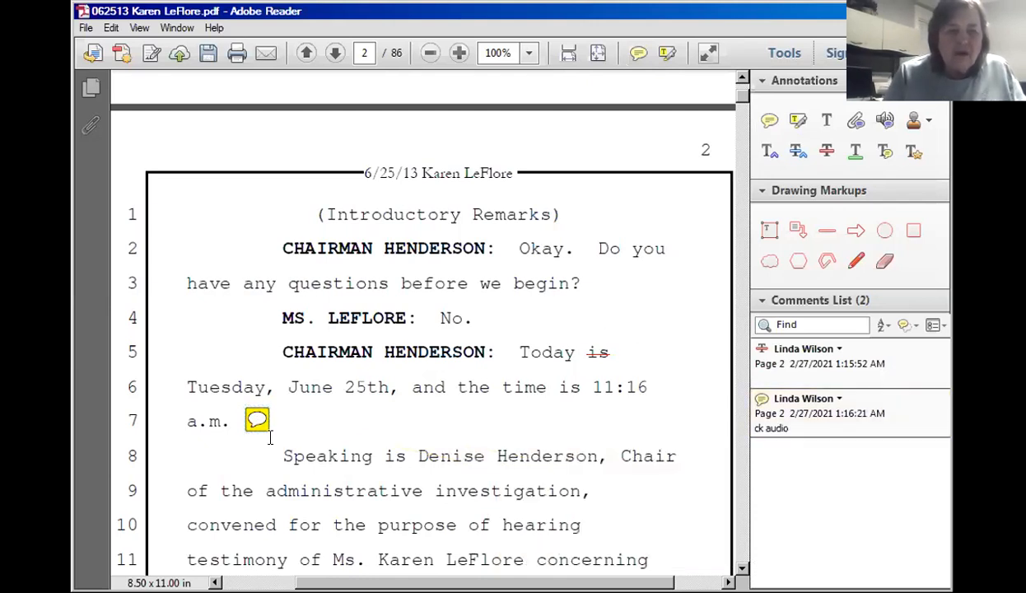
mouse_move(256, 421)
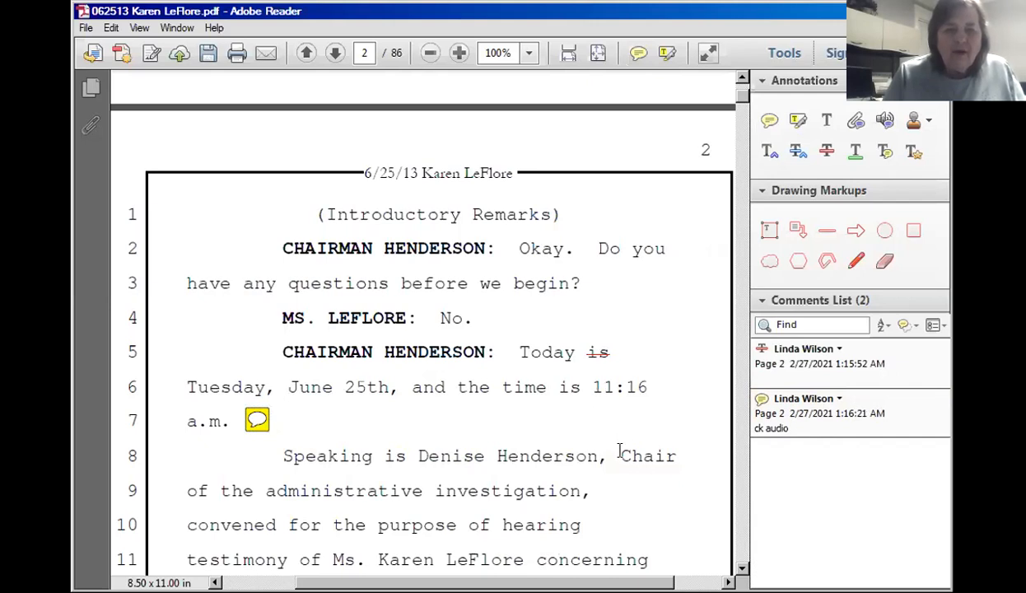
Step: Highlight the word "Chair" on line 8 and the line number 8 in the margin
drag(619, 455, 676, 462)
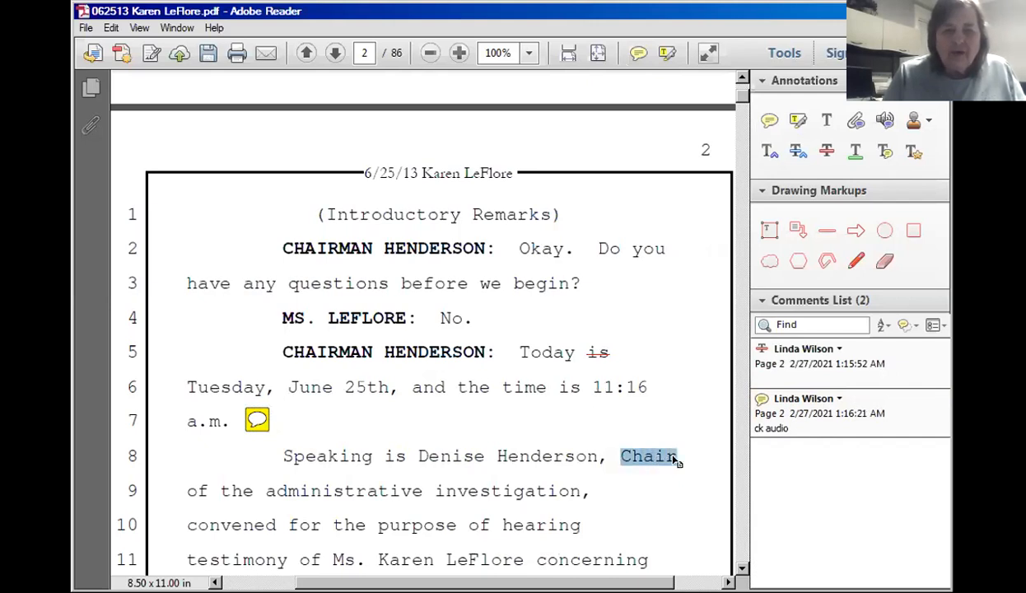
click(796, 122)
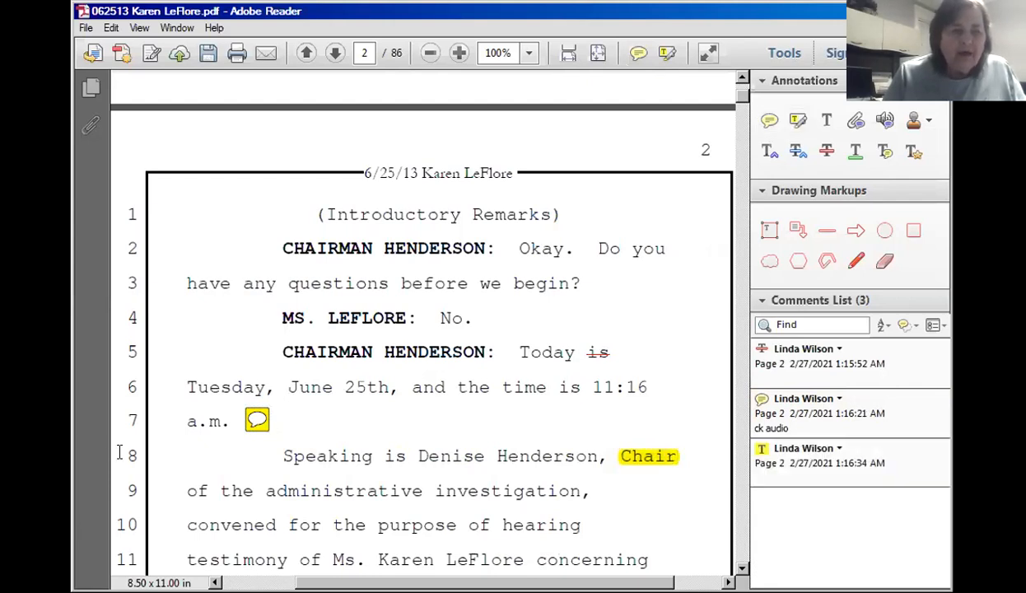
drag(121, 452, 142, 449)
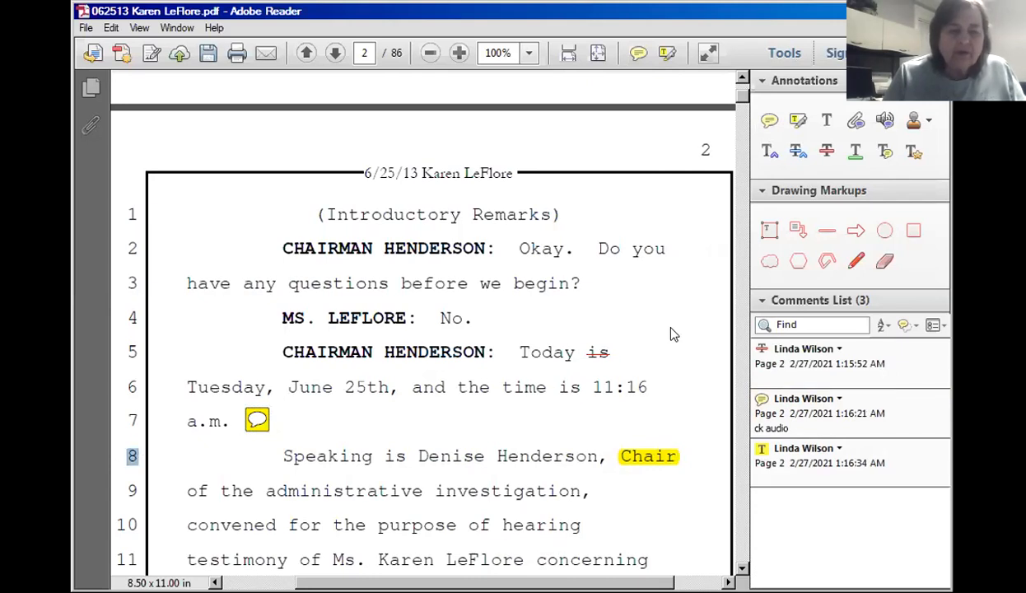
click(797, 121)
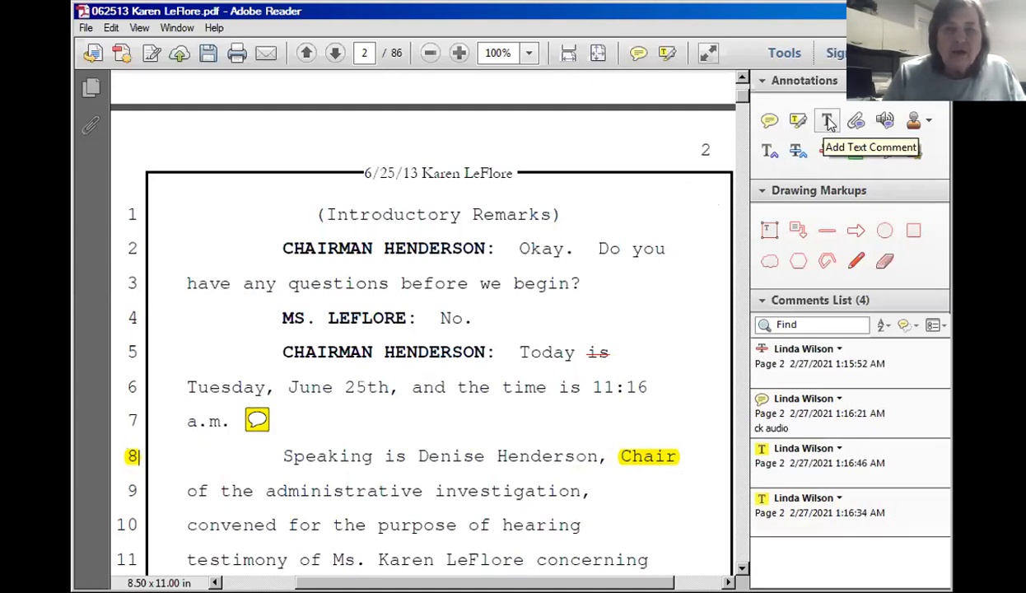
Step: Place an empty text comment in the blank area of line 7 and set its text color to red
click(828, 121)
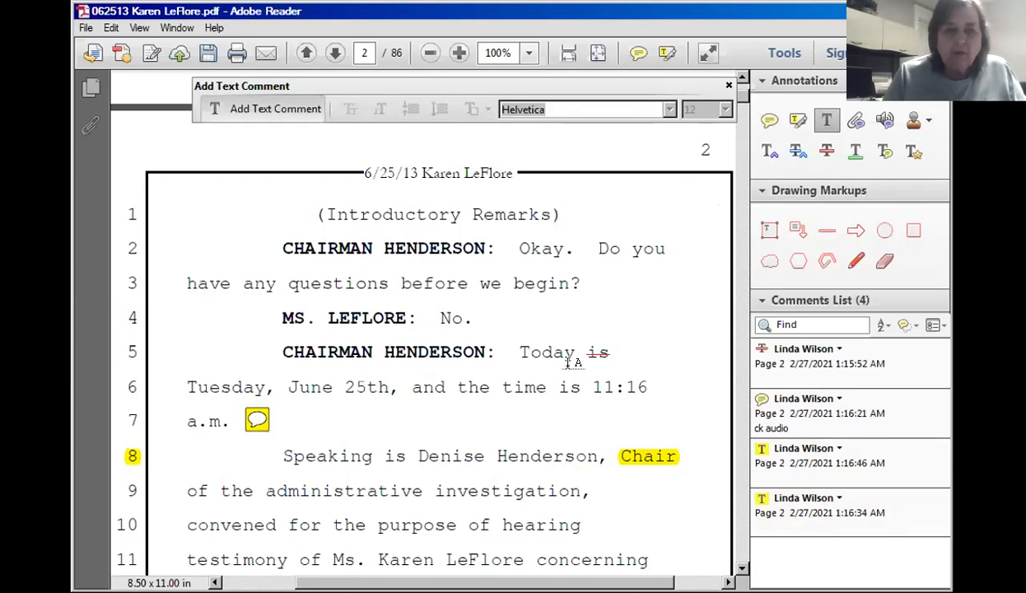
click(483, 420)
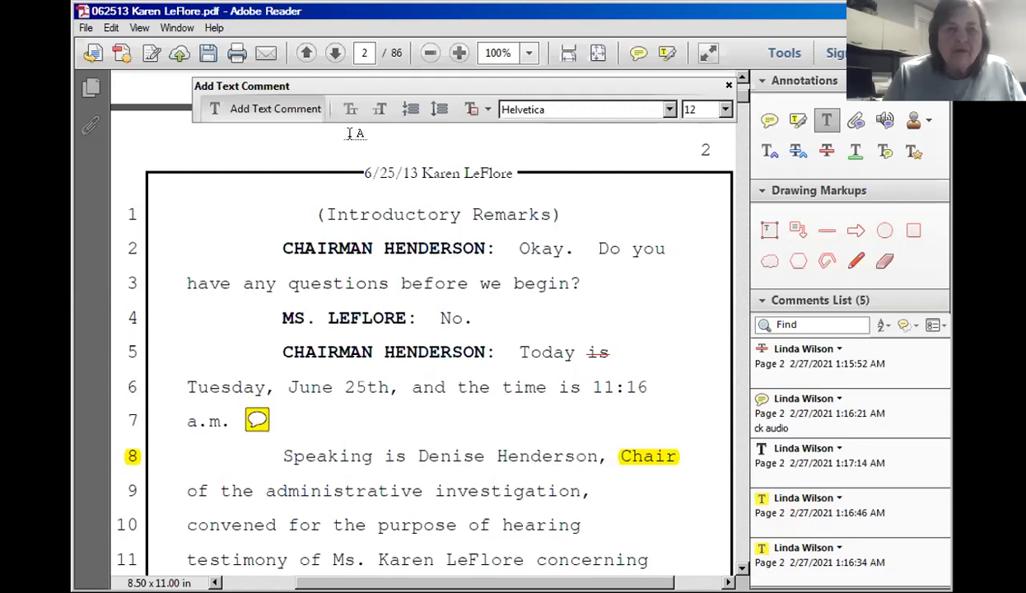
click(486, 111)
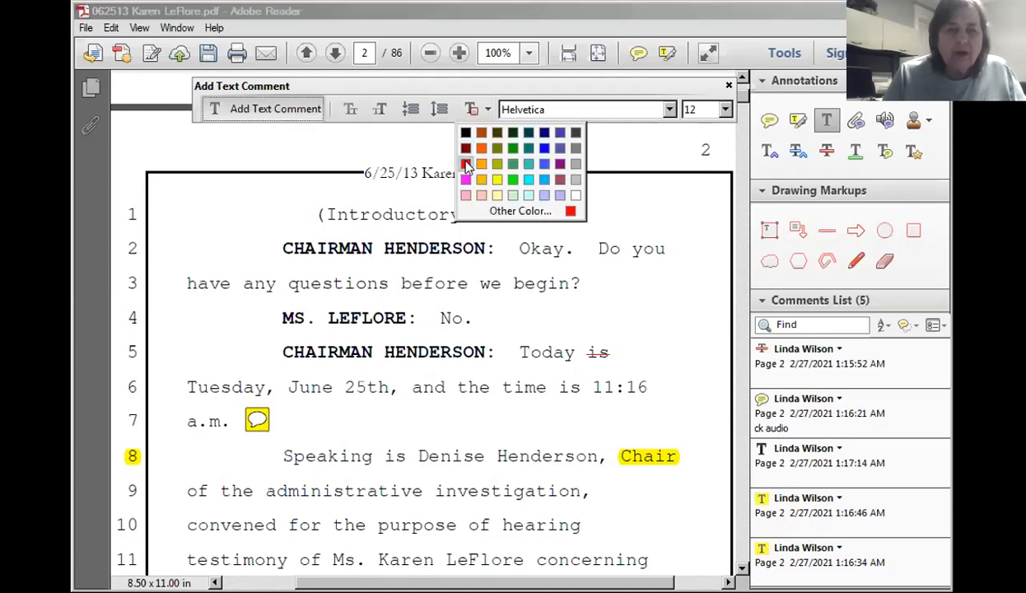
click(466, 167)
click(472, 418)
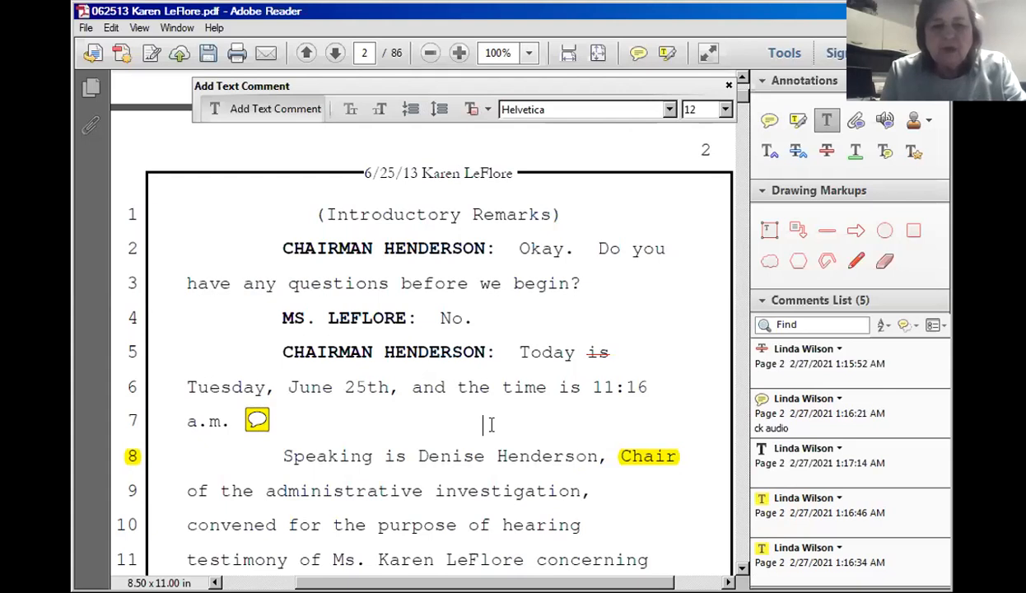
text(add comma)
key(BackSpace)
key(BackSpace)
key(BackSpace)
key(BackSpace)
key(BackSpace)
key(BackSpace)
key(BackSpace)
key(BackSpace)
key(BackSpace)
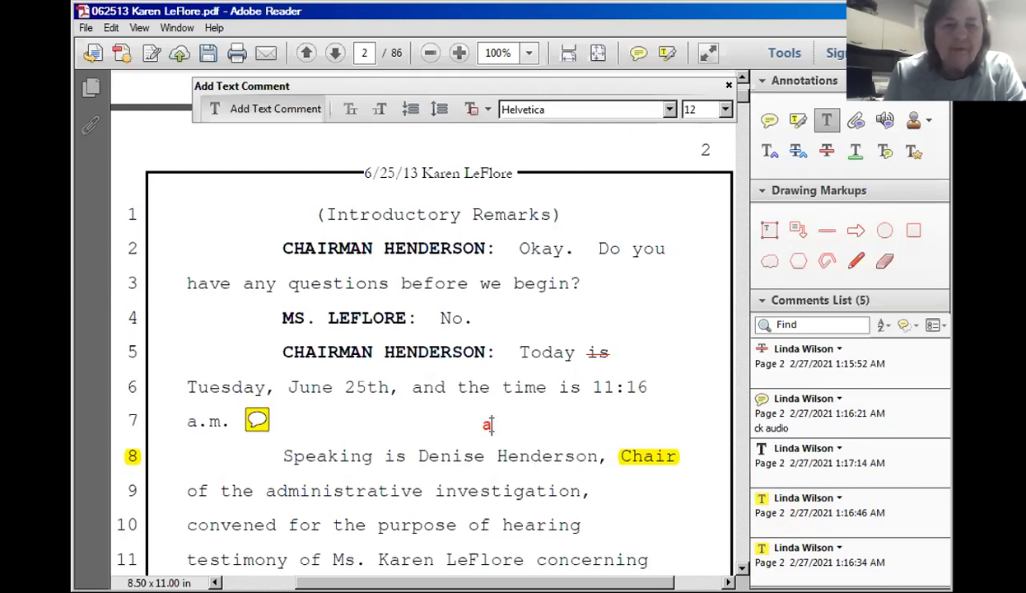
text(paragraph)
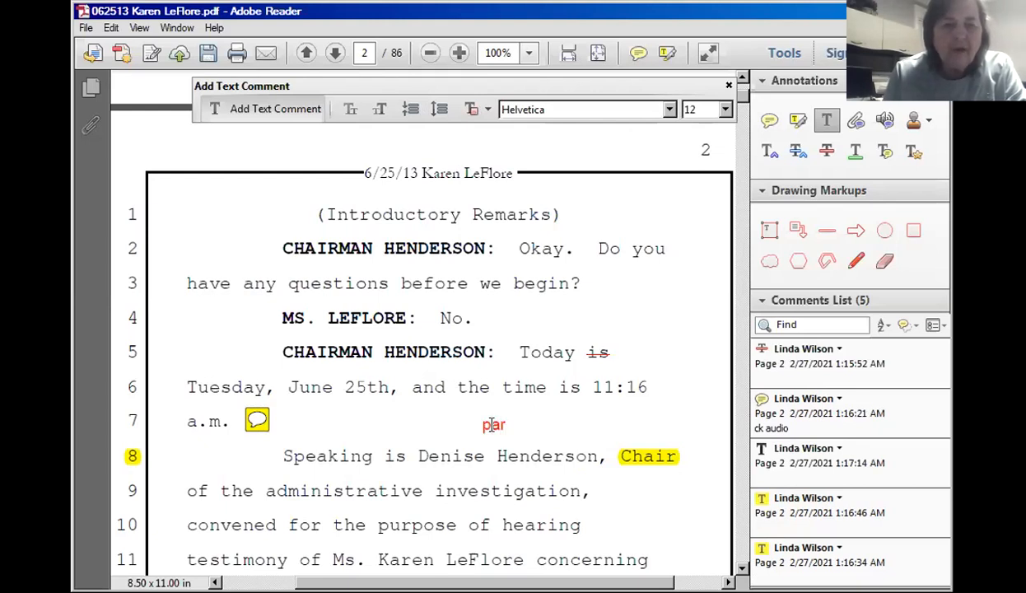
key(BackSpace)
key(BackSpace)
key(BackSpace)
key(BackSpace)
key(BackSpace)
key(BackSpace)
key(BackSpace)
key(BackSpace)
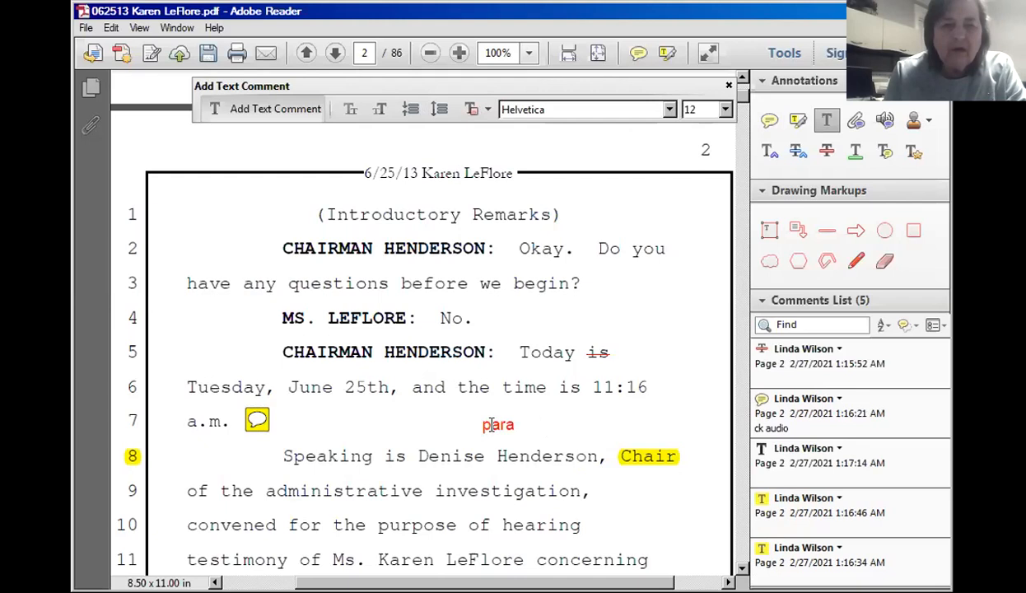
text(delete)
key(BackSpace)
key(BackSpace)
key(BackSpace)
key(BackSpace)
key(BackSpace)
key(BackSpace)
Step: Enter "audio?" in the red text comment on line 7 of page 2
text(dk)
key(BackSpace)
text(add)
key(BackSpace)
key(BackSpace)
text(udi?)
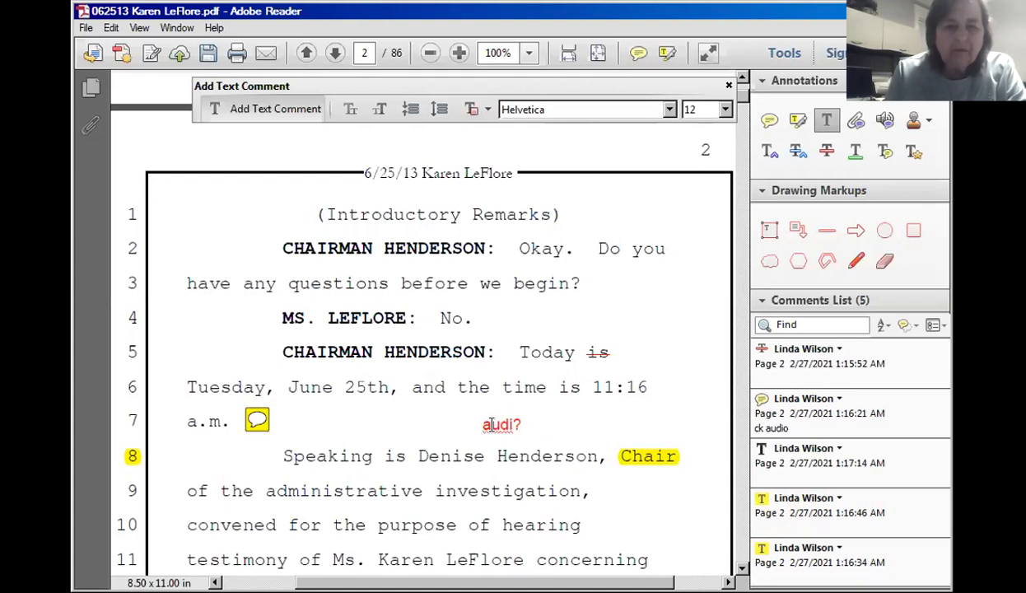
key(BackSpace)
text(o?)
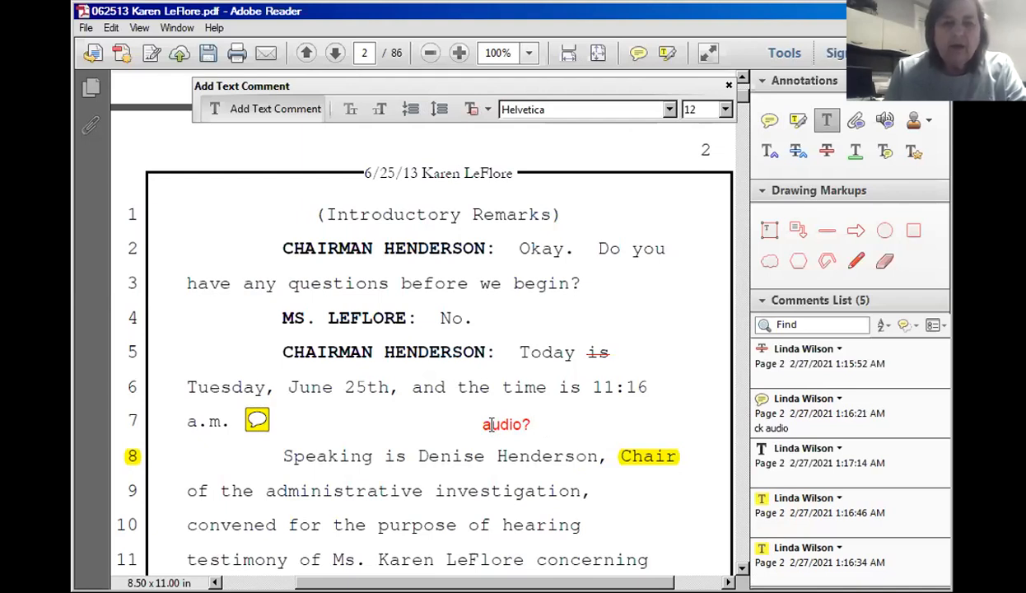
click(583, 438)
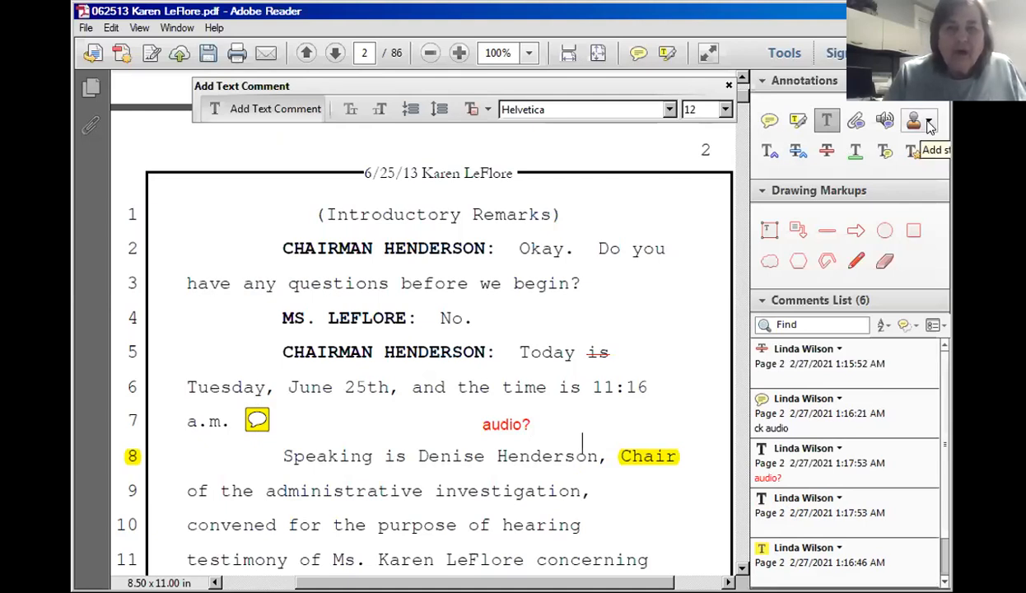
click(929, 124)
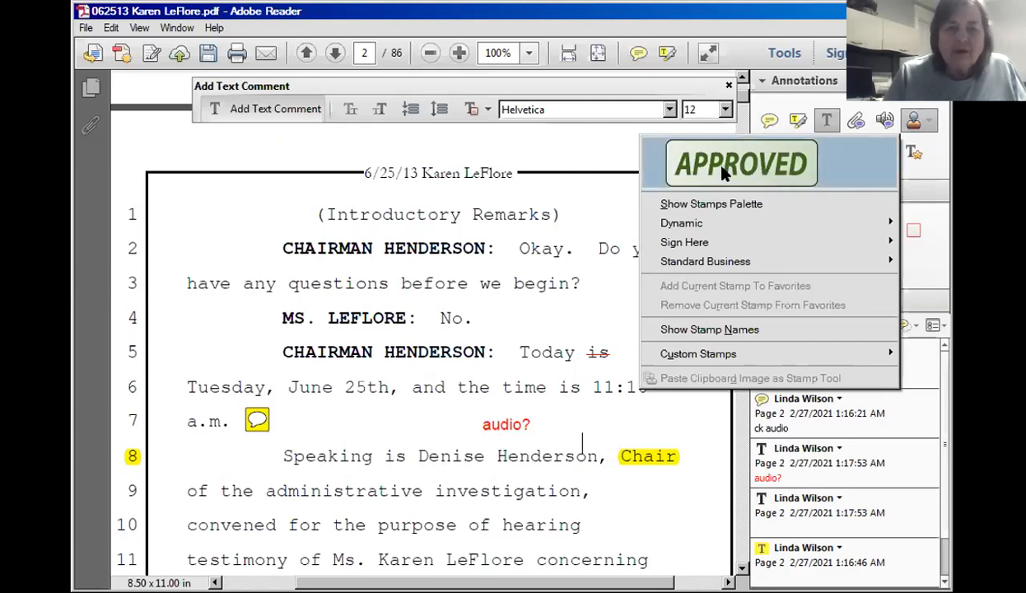
mouse_move(718, 354)
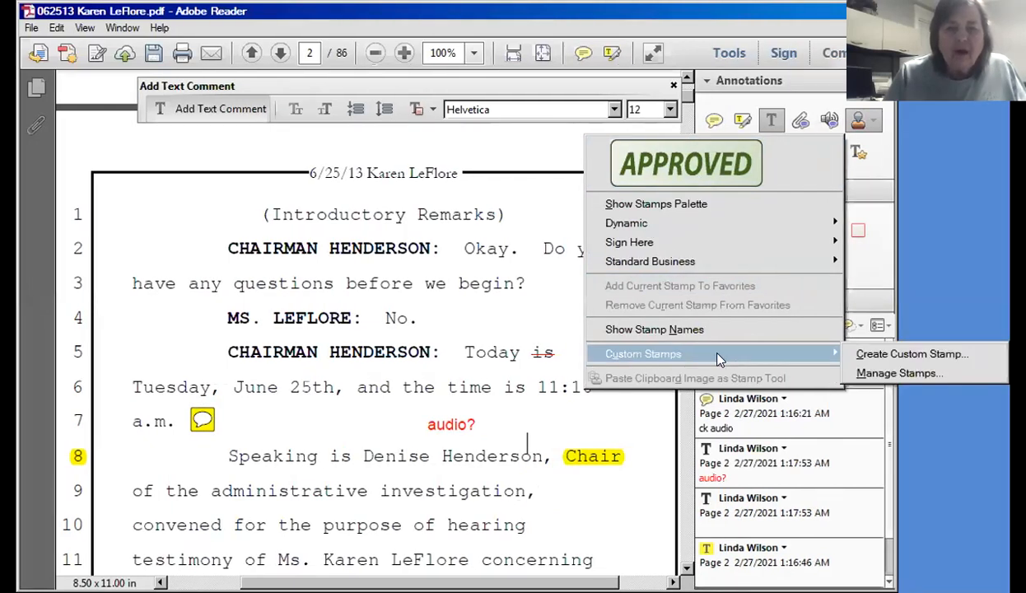
click(544, 148)
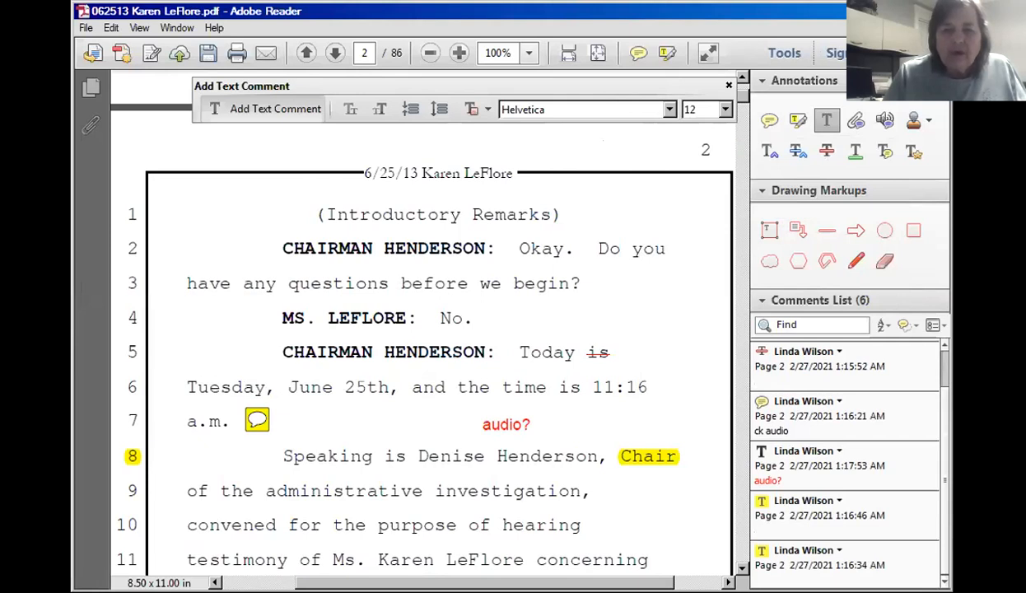
Step: Delete the "ck audio" sticky note beside "a.m." on line 7
mouse_move(257, 419)
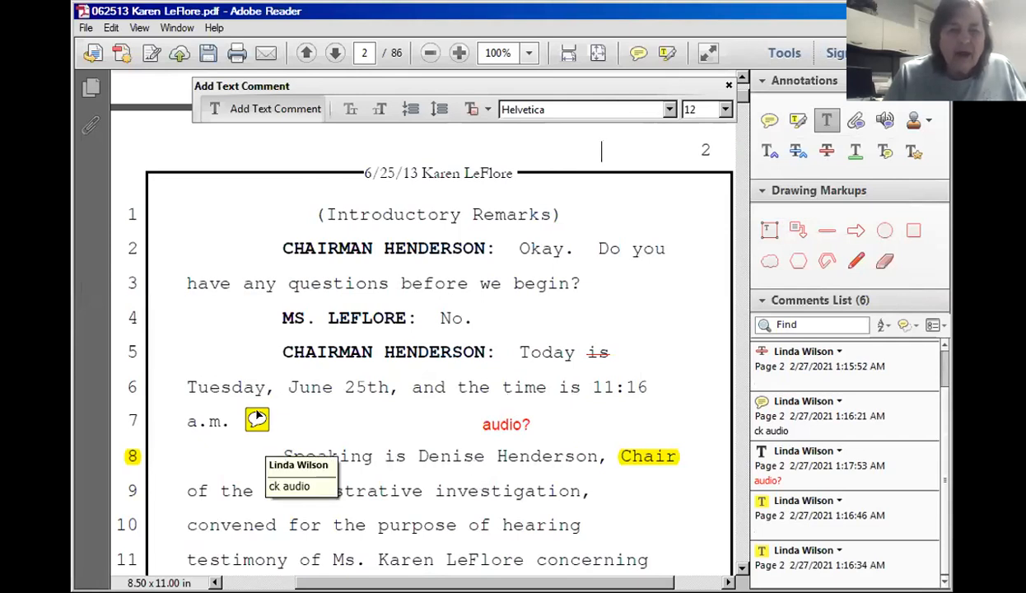
right_click(257, 420)
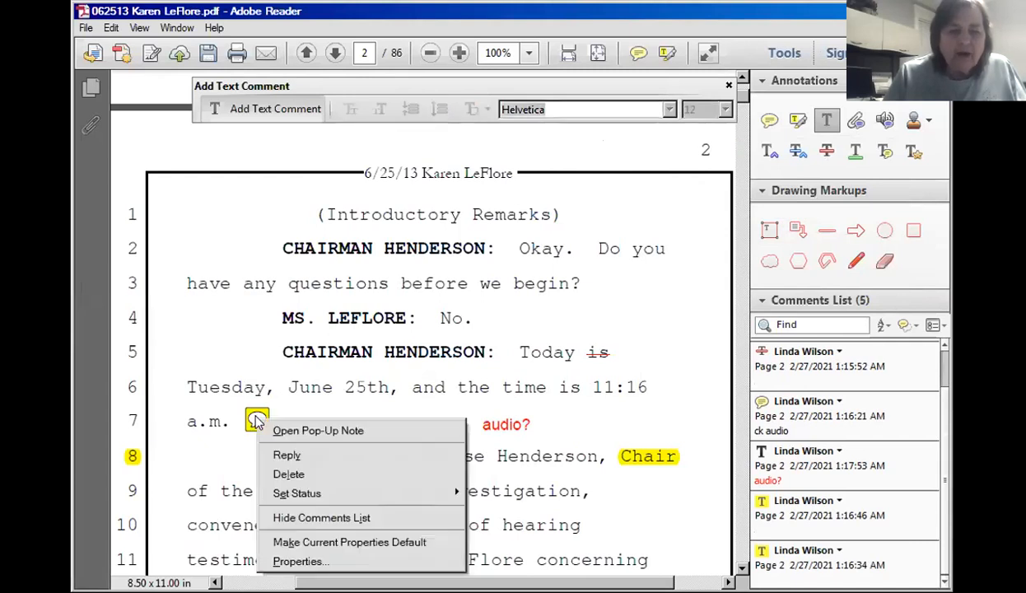
click(290, 475)
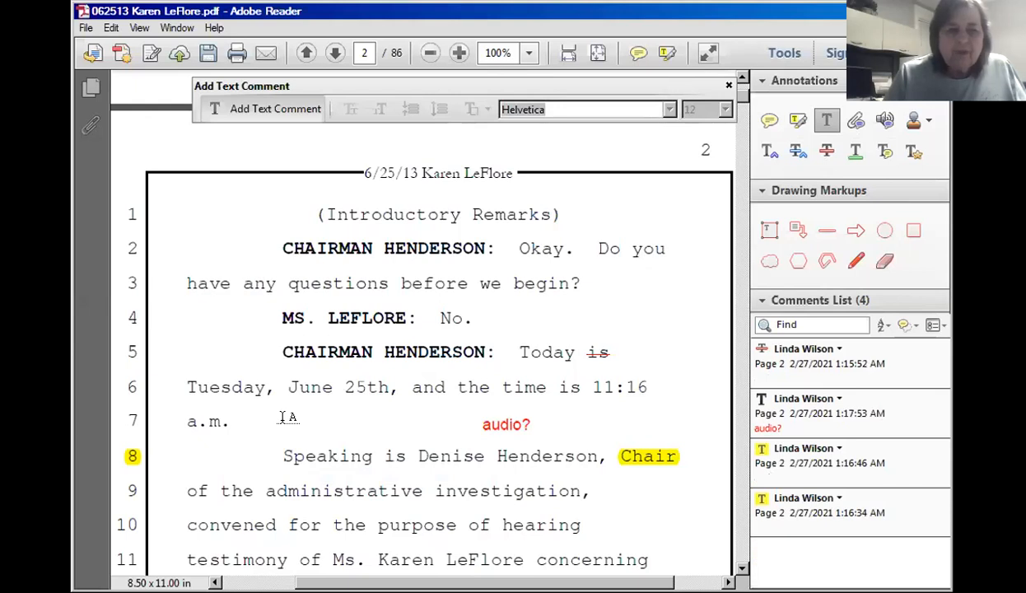
Step: Delete the red "audio?" text comment from line 7
click(497, 422)
key(Escape)
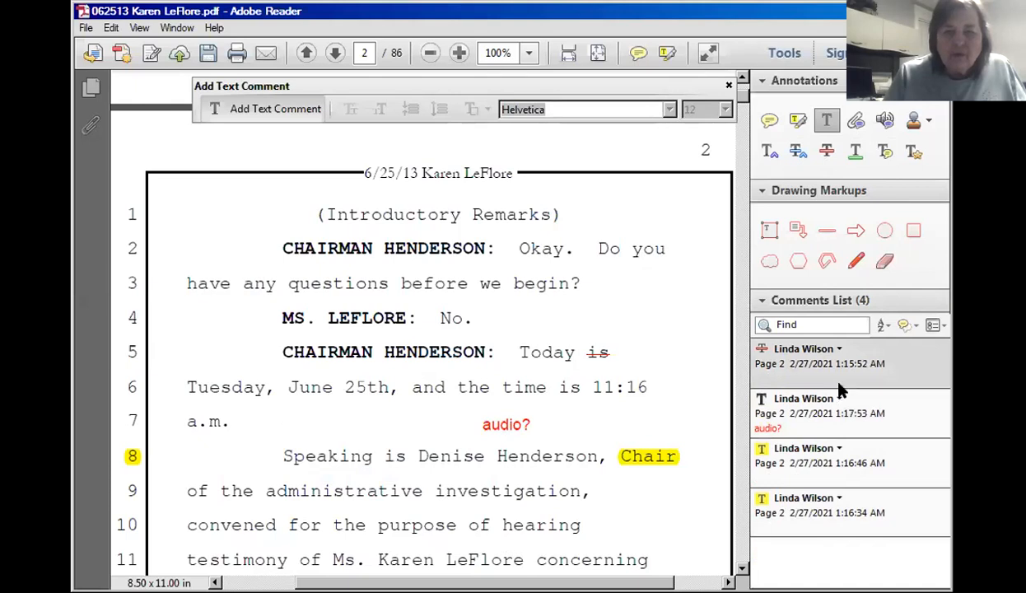
click(502, 420)
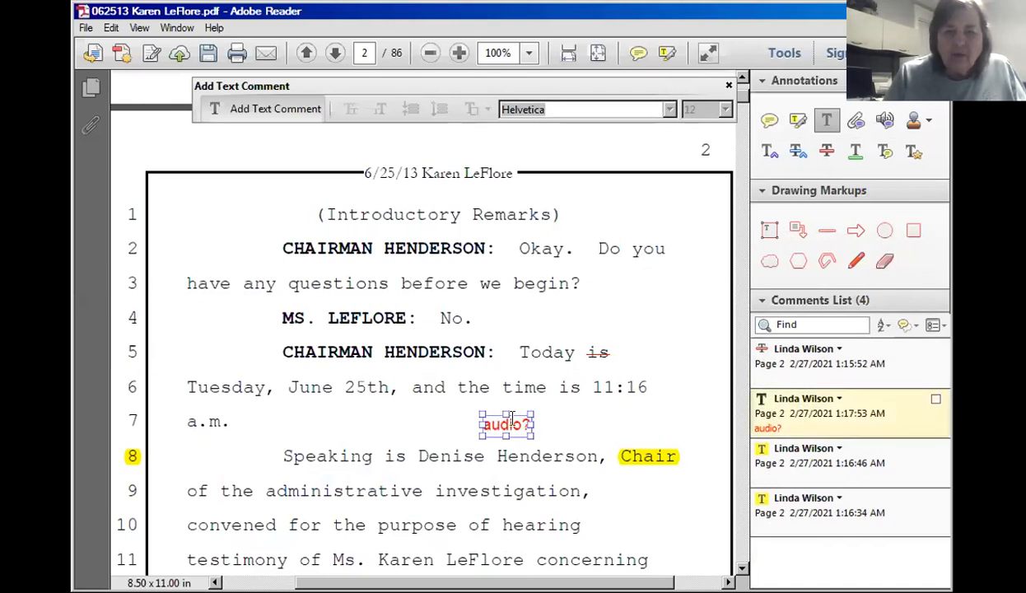
right_click(833, 419)
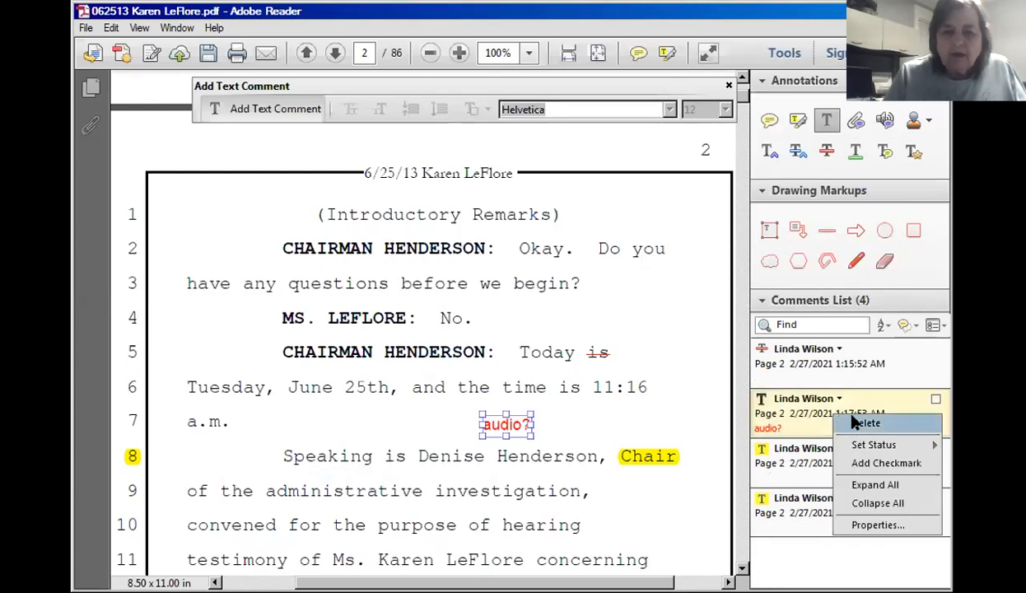
click(860, 422)
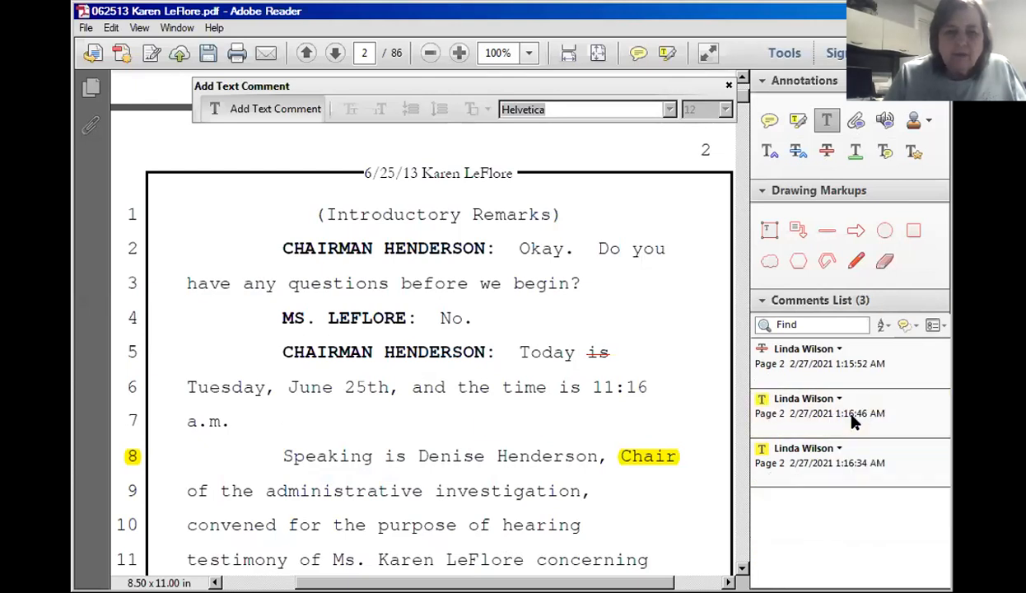
click(569, 422)
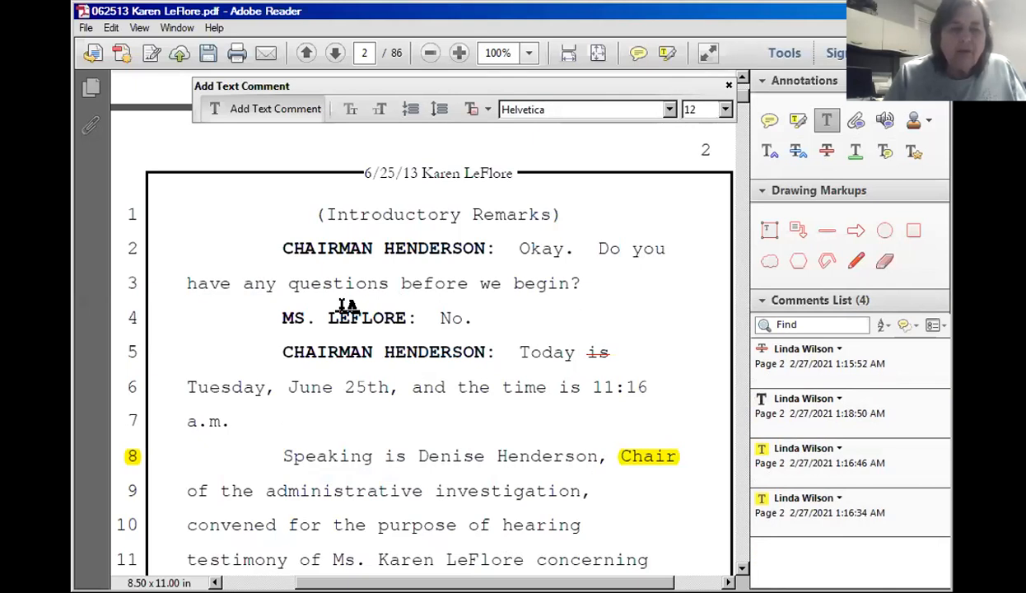
Step: Try to save the marked-up transcript as a copy with "proofed" added to the end of its file name
click(86, 29)
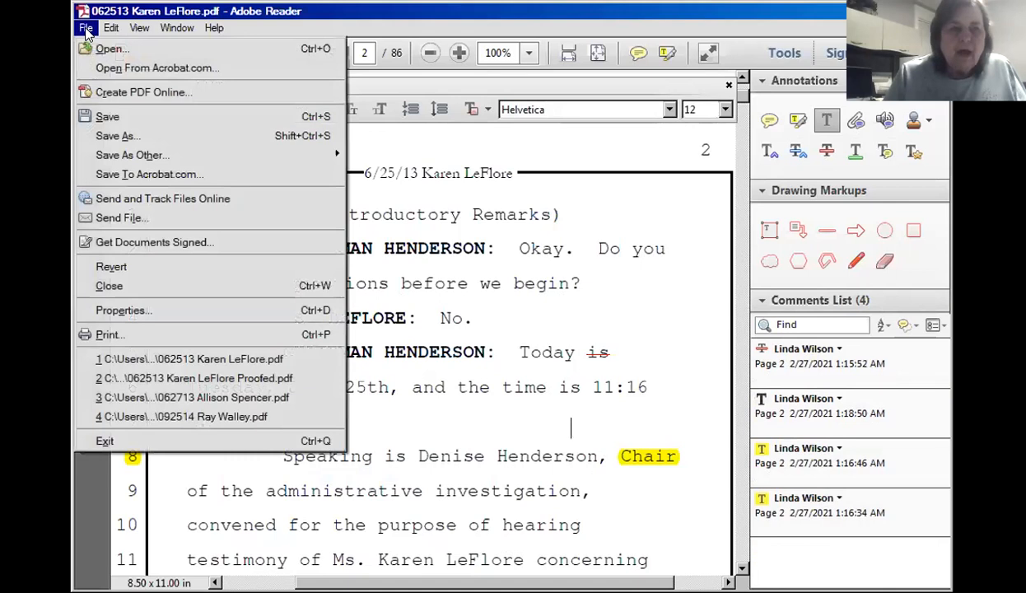
click(144, 138)
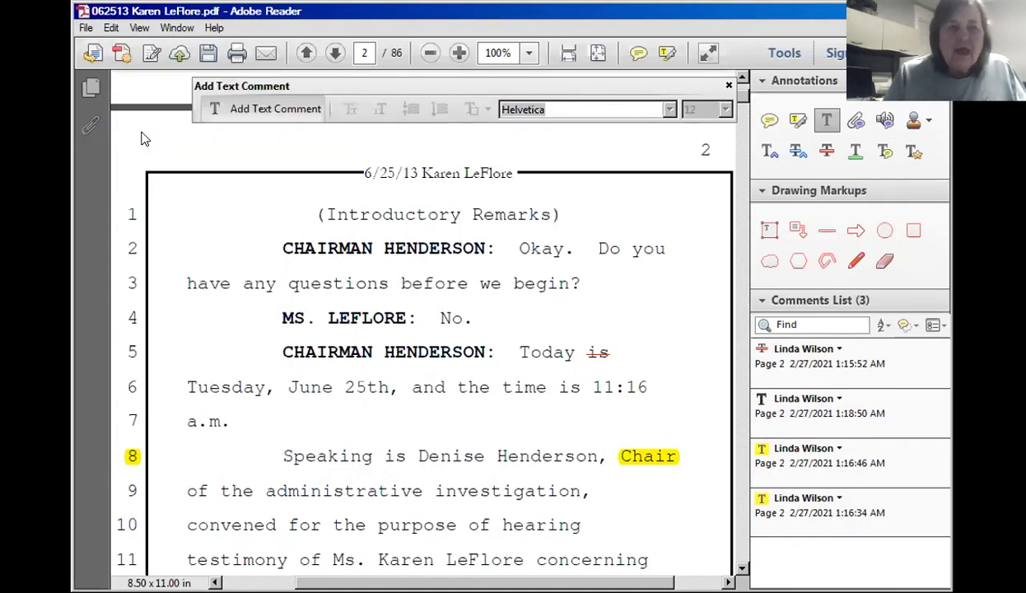
click(311, 100)
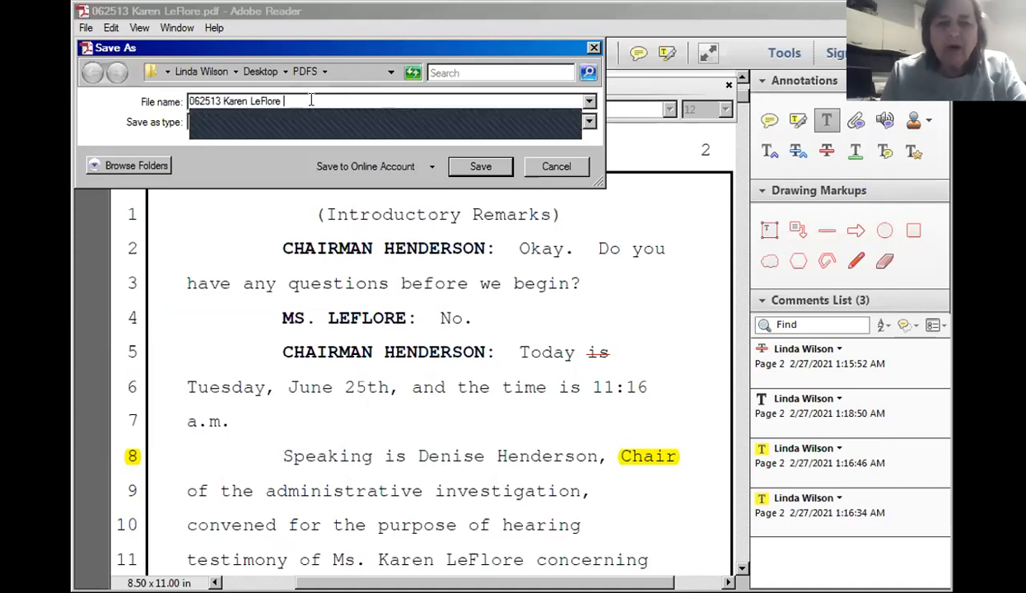
text(proofe)
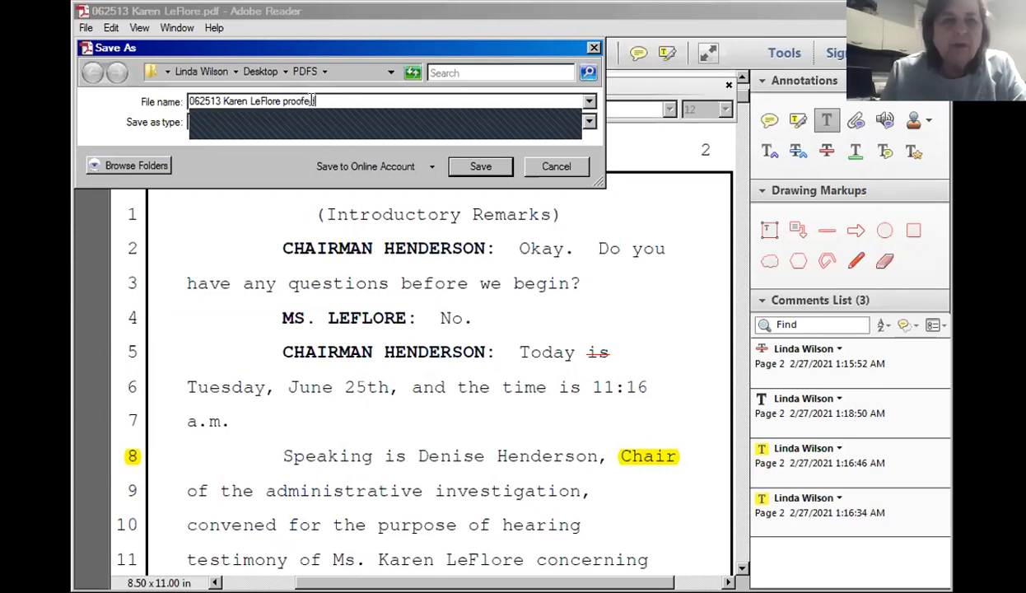
text(d)
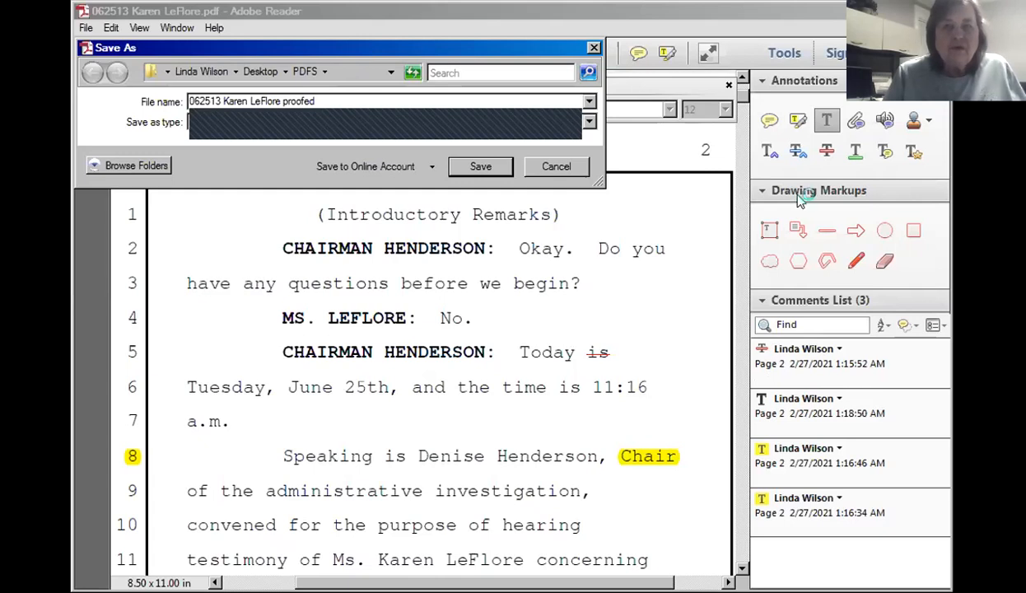
click(594, 49)
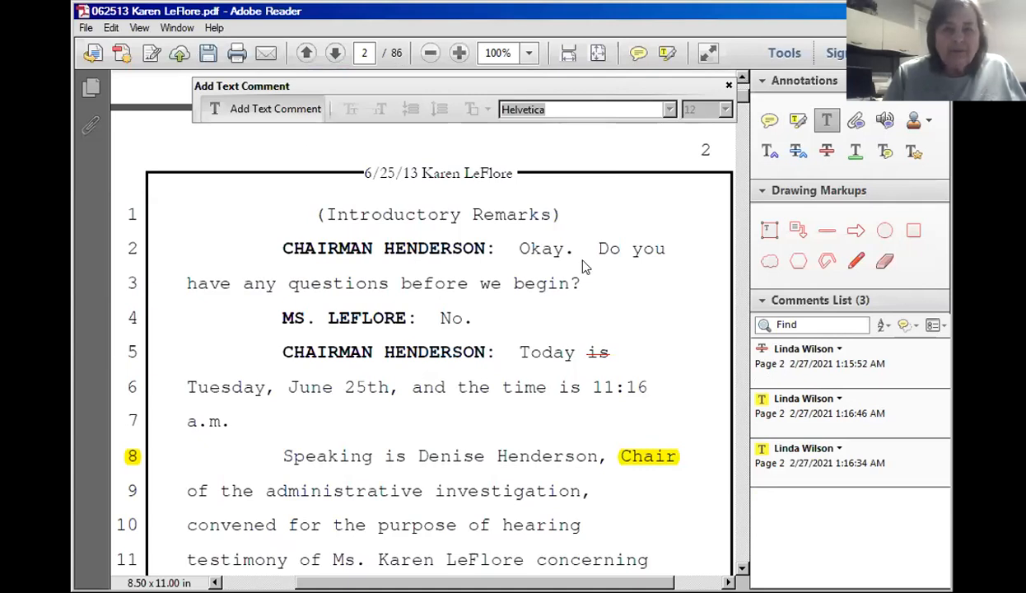
Step: Close the transcript PDF
key(ctrl+w)
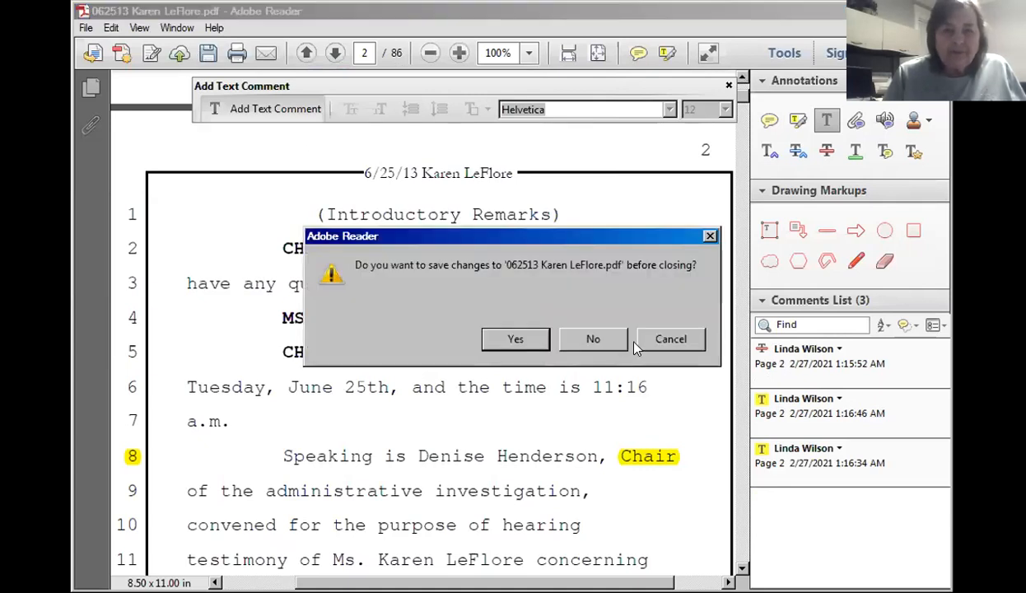
click(710, 236)
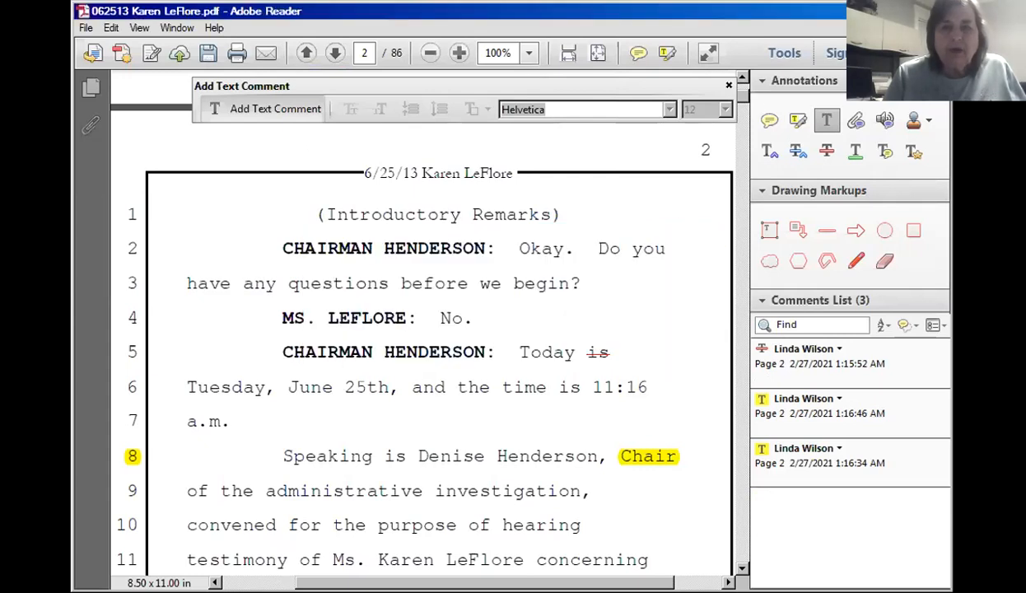
key(ctrl+w)
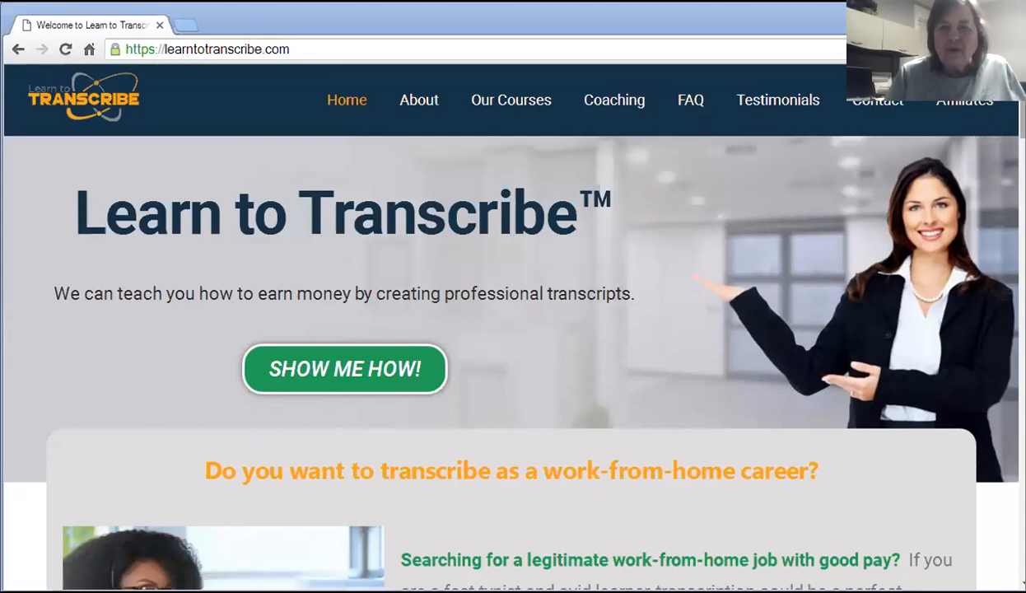
Step: Look through the training and course information on the learntotranscribe.com home page in the browser
scroll(511, 330, down, 15)
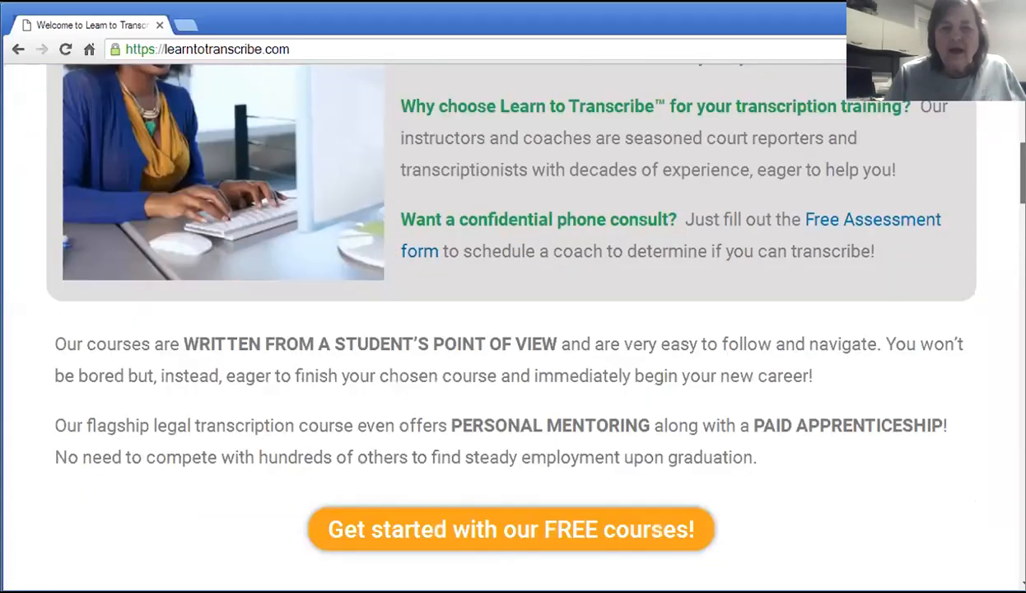
scroll(621, 230, up, 6)
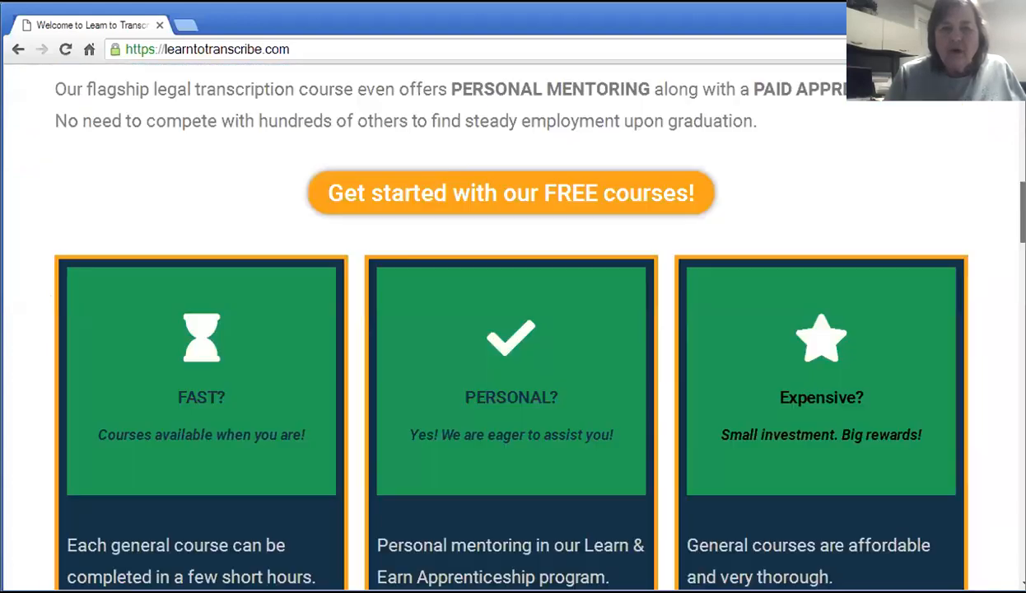
scroll(621, 230, down, 4)
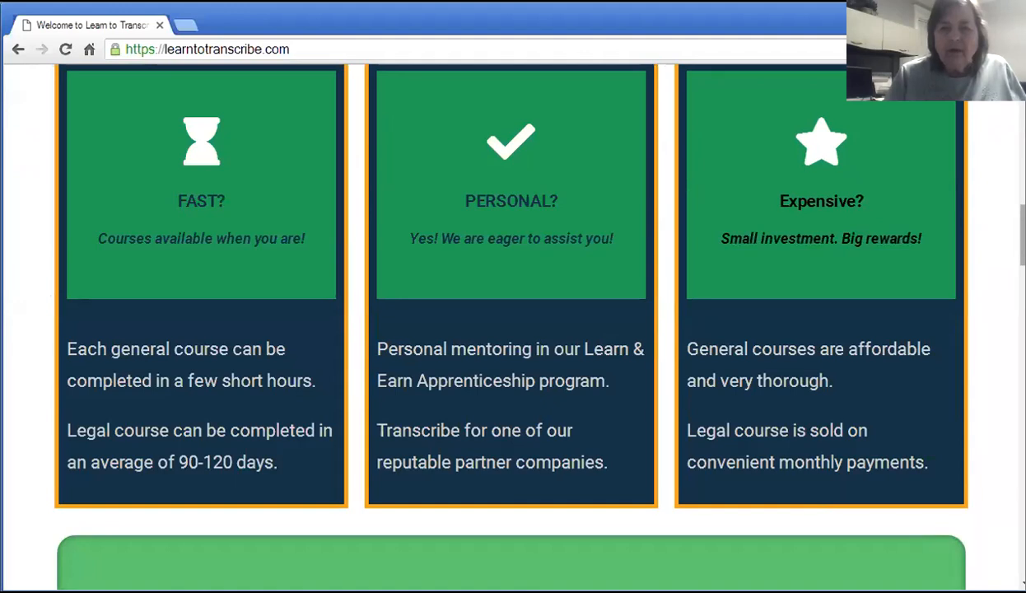
scroll(510, 329, down, 3)
scroll(510, 329, up, 12)
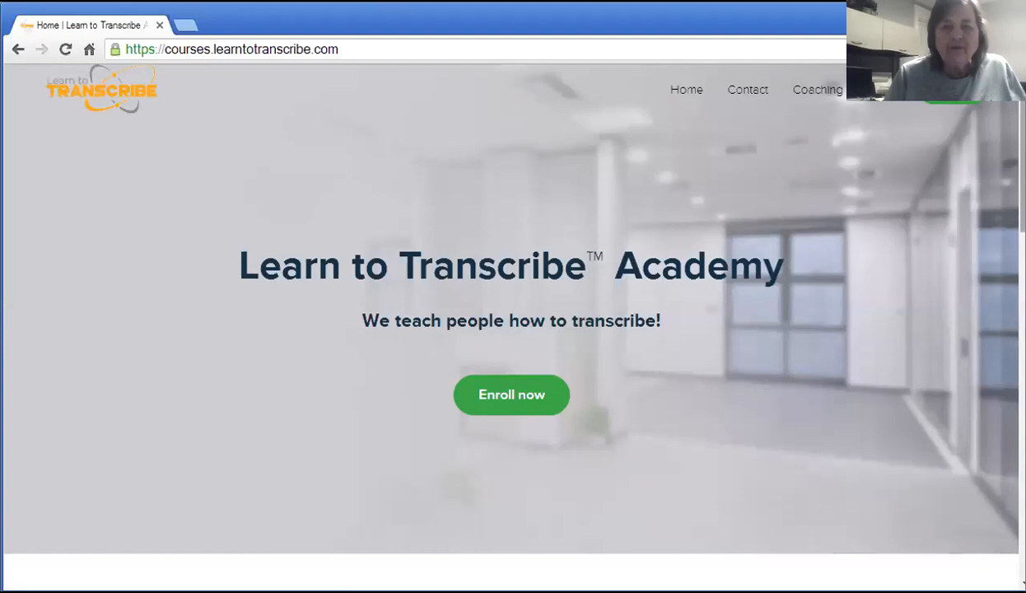
Step: Examine the course catalog on the Learn to Transcribe Academy site at courses.learntotranscribe.com
scroll(510, 321, down, 1)
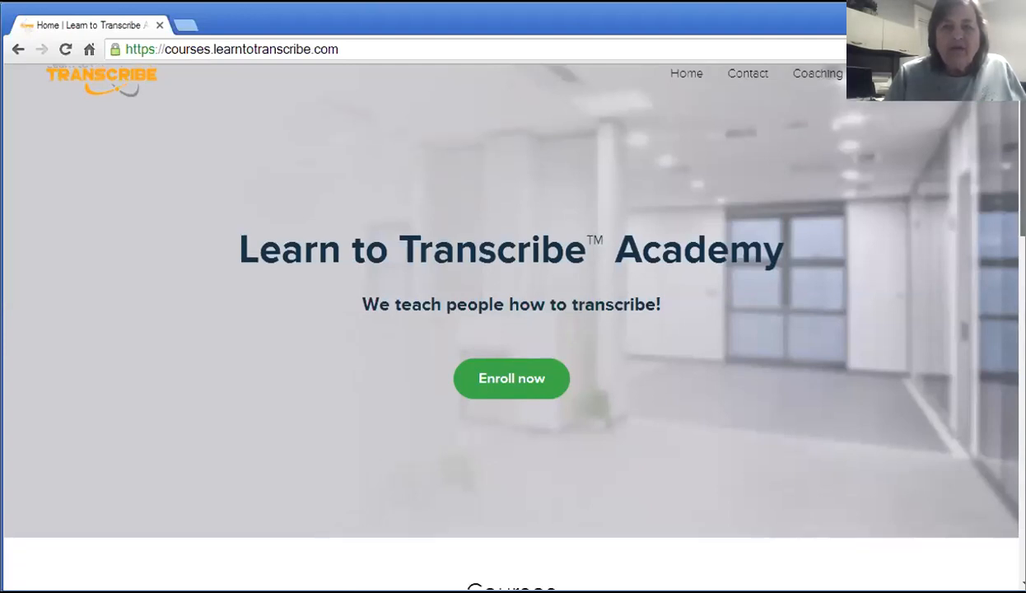
scroll(510, 322, down, 1)
scroll(510, 321, down, 1)
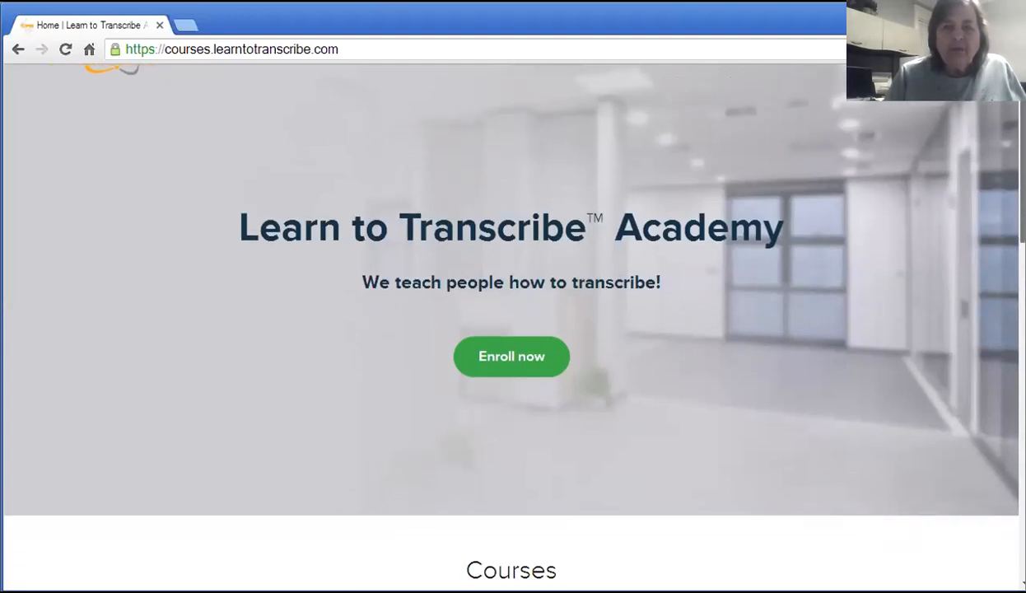
scroll(511, 321, down, 3)
scroll(258, 388, down, 1)
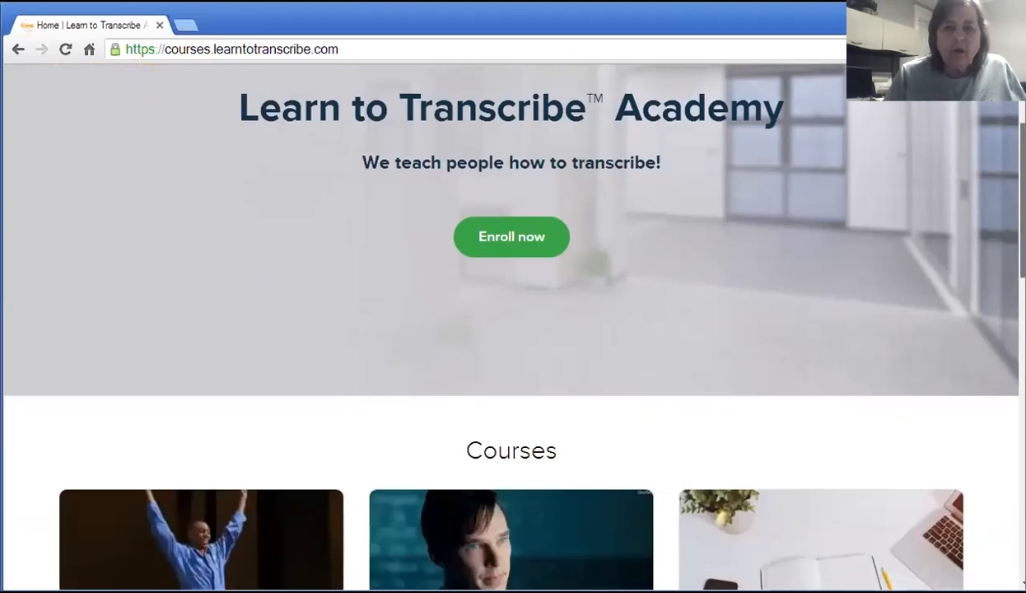
scroll(259, 388, down, 1)
scroll(258, 387, down, 4)
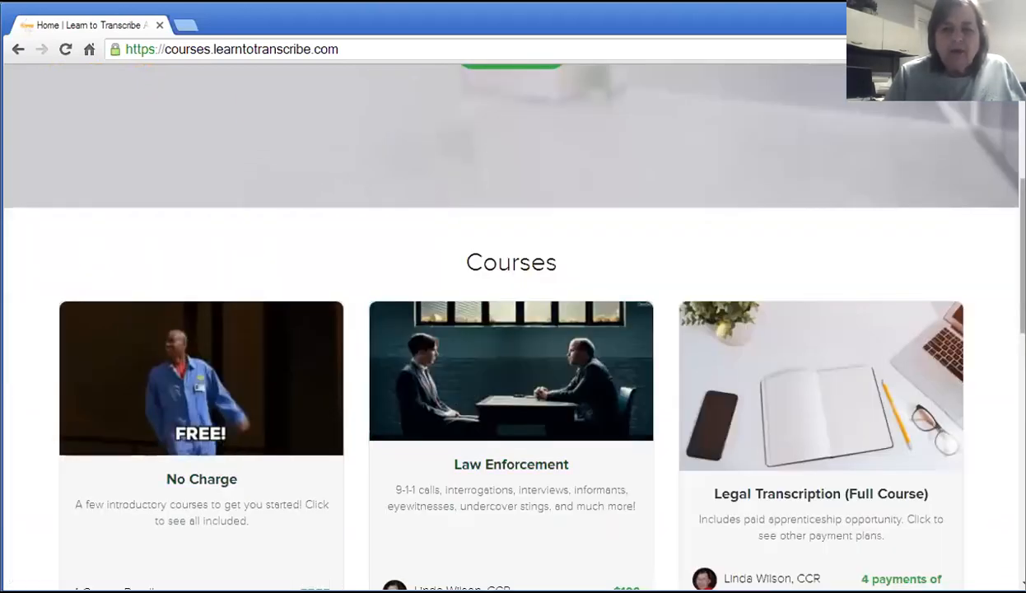
scroll(511, 329, down, 2)
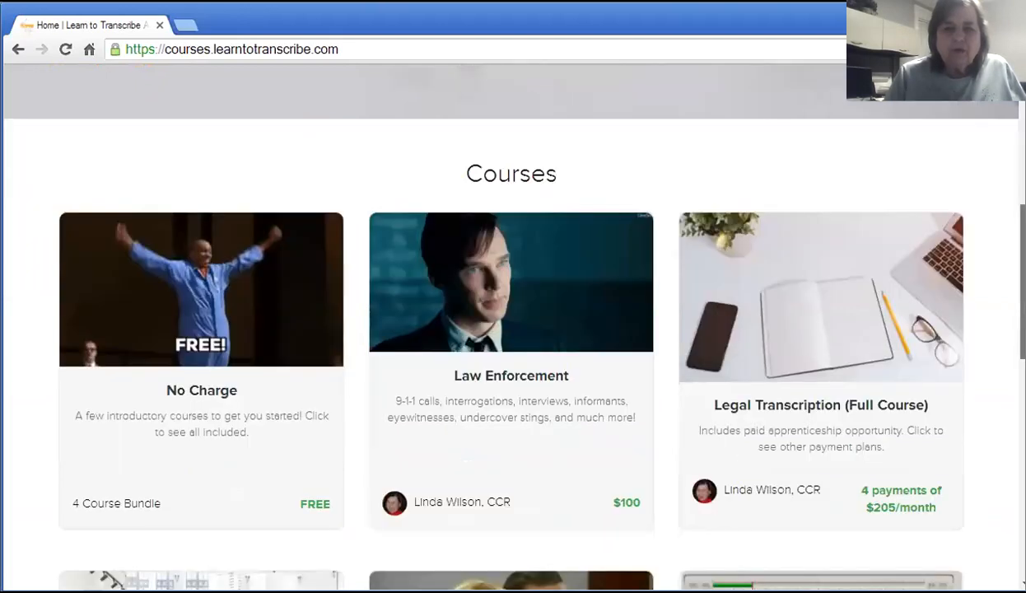
scroll(511, 329, down, 2)
scroll(510, 329, down, 4)
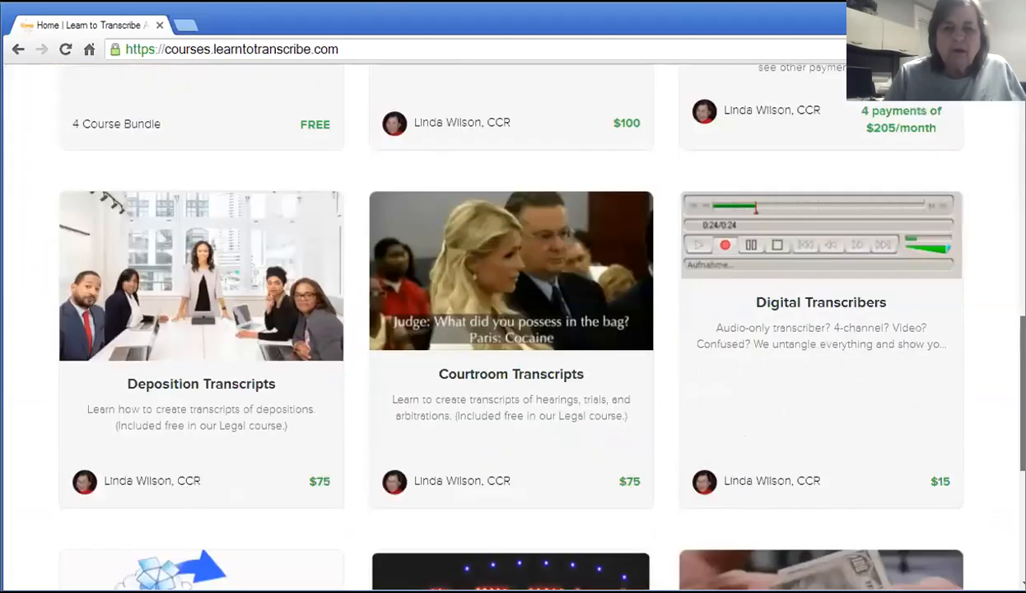
Step: Open the Legal Transcription (Full Course) page from the course catalog
scroll(599, 273, up, 1)
scroll(599, 273, up, 2)
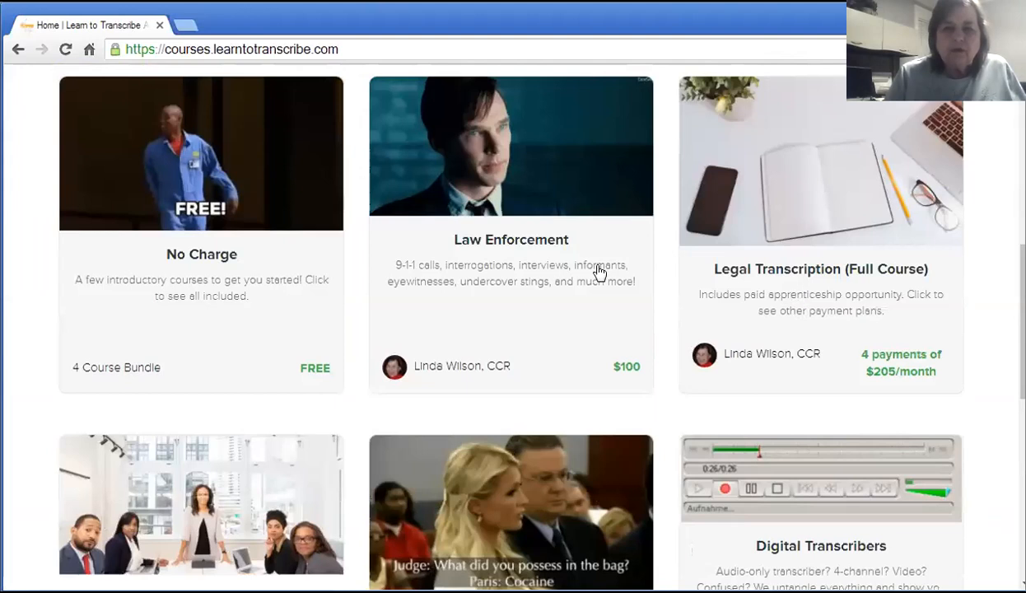
click(803, 285)
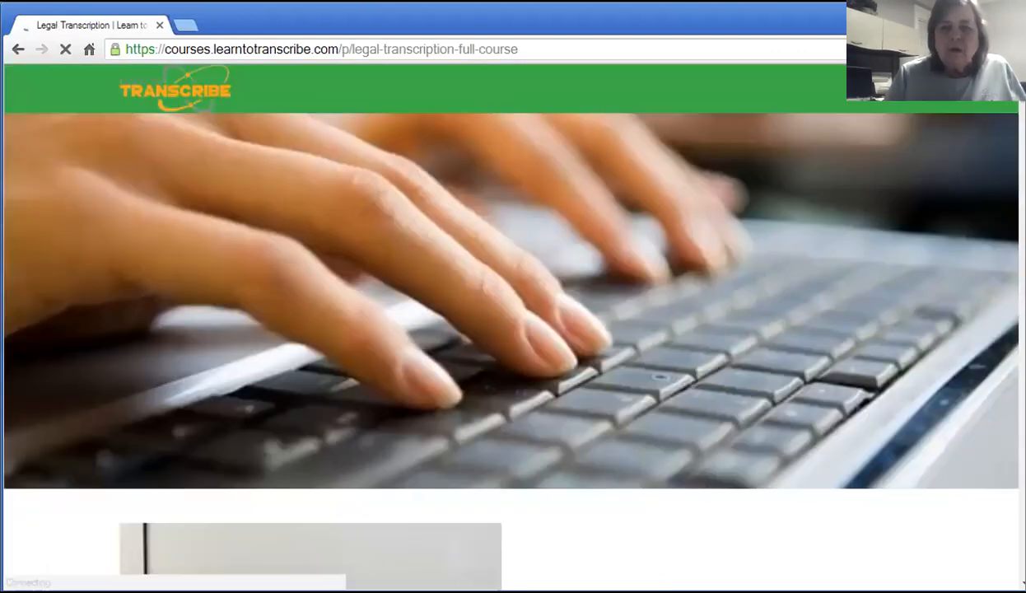
Step: Look through the Legal Transcription course description and the list of materials needed
scroll(510, 329, down, 10)
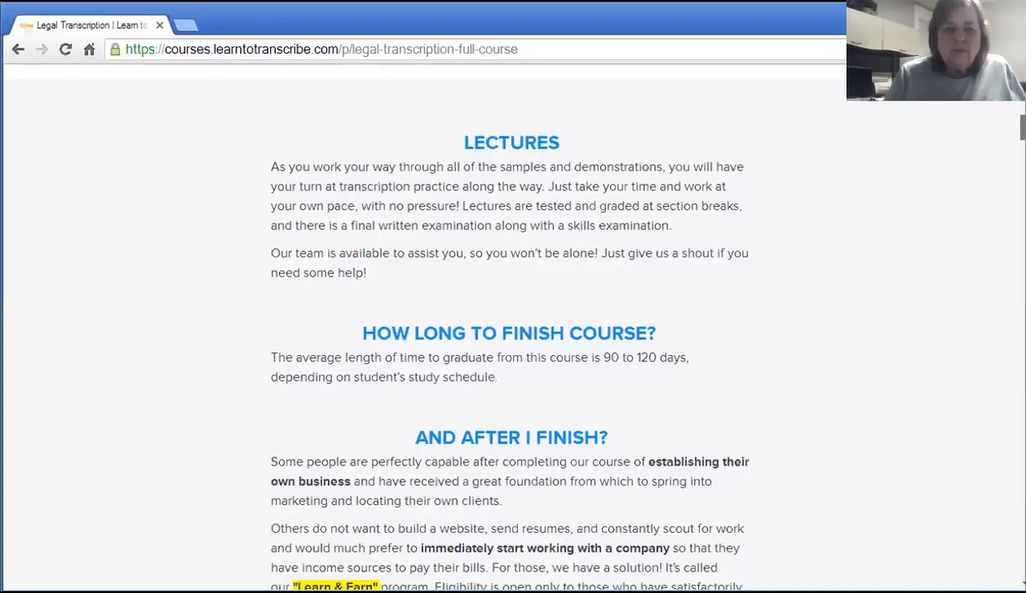
scroll(510, 329, down, 1)
scroll(510, 330, down, 5)
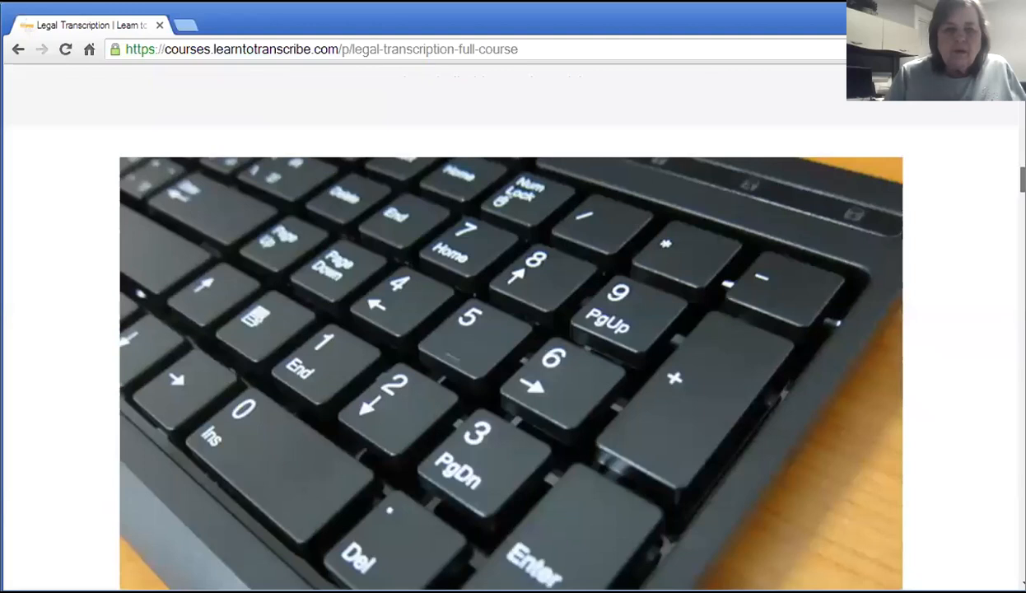
scroll(510, 330, down, 6)
scroll(511, 330, down, 4)
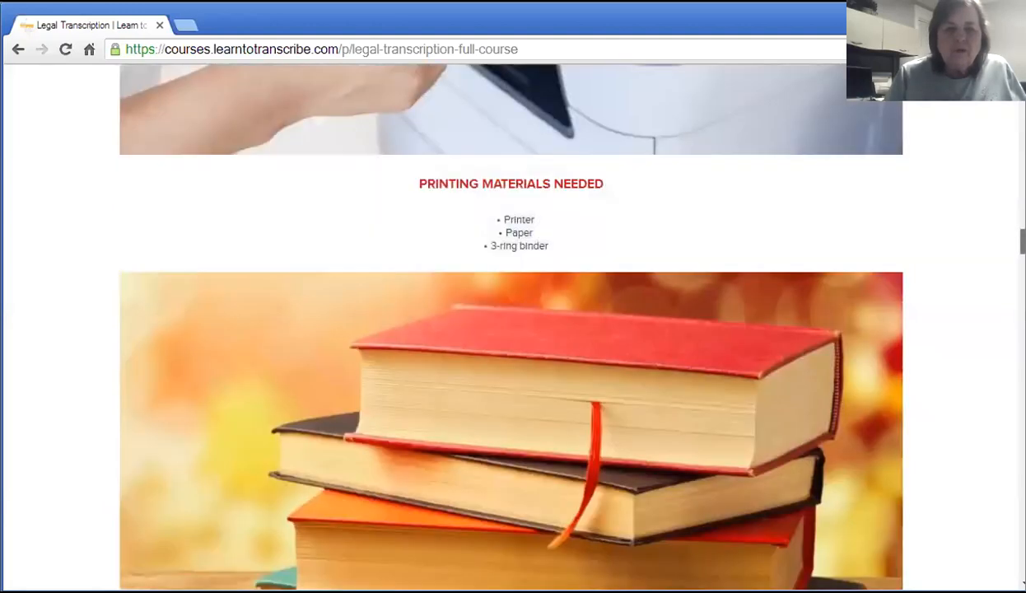
Step: Examine the Legal Transcription curriculum section by section, including its lectures, quizzes and tests
scroll(510, 329, down, 8)
scroll(511, 329, down, 1)
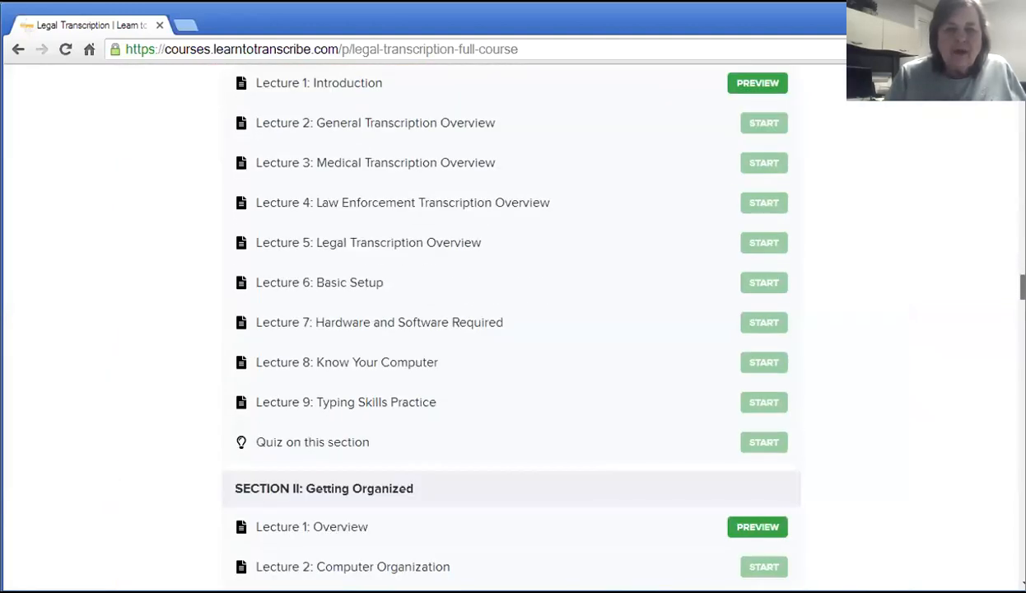
scroll(510, 329, down, 2)
scroll(510, 330, down, 3)
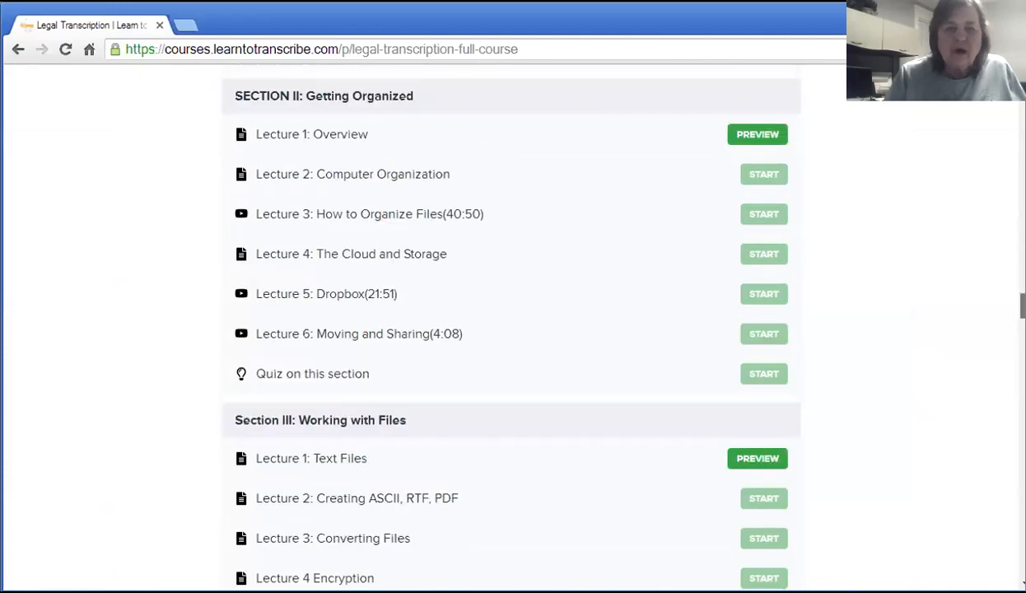
scroll(511, 329, down, 3)
scroll(510, 330, down, 7)
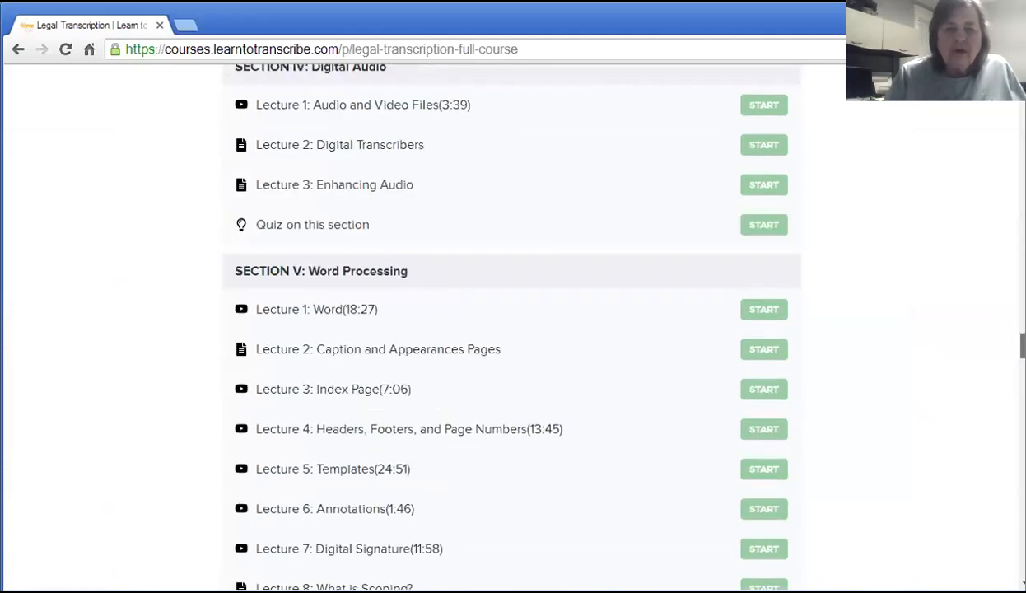
scroll(511, 330, down, 10)
scroll(510, 330, down, 3)
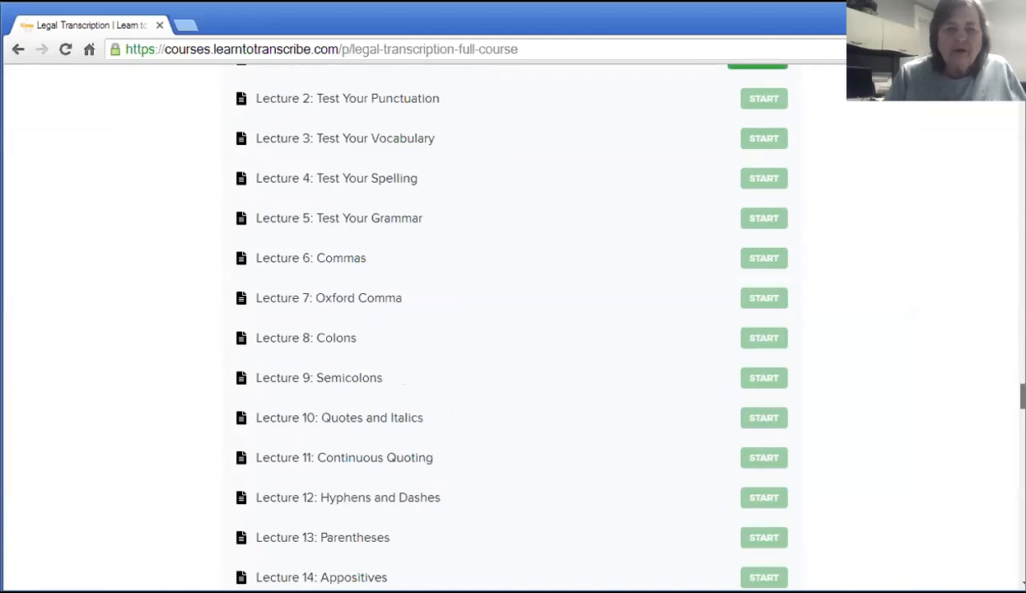
scroll(510, 329, down, 9)
scroll(510, 329, down, 6)
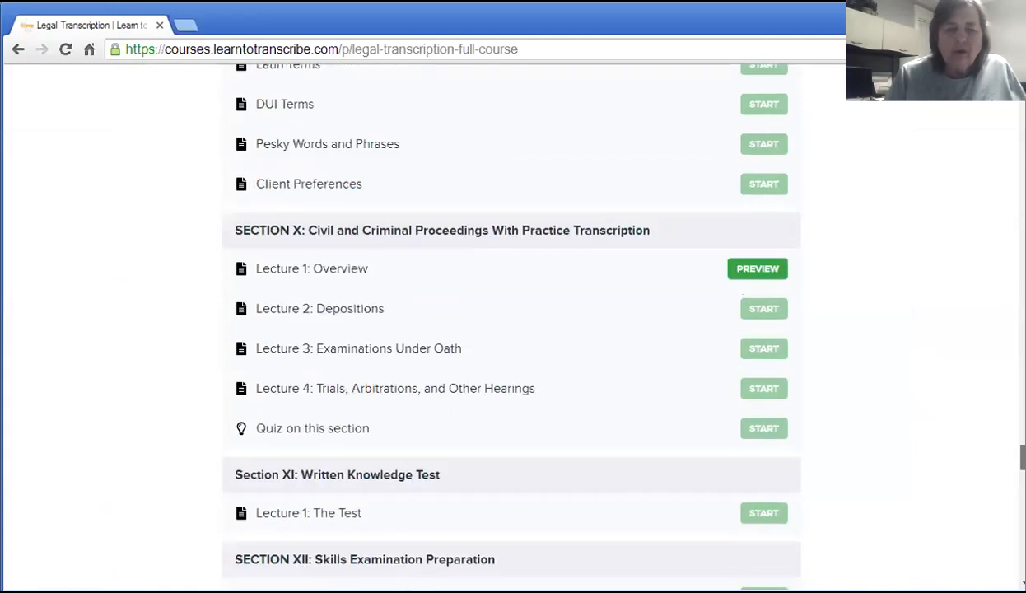
Step: Review the pricing and payment plan options for the Legal Transcription course
scroll(510, 329, down, 5)
scroll(511, 329, down, 8)
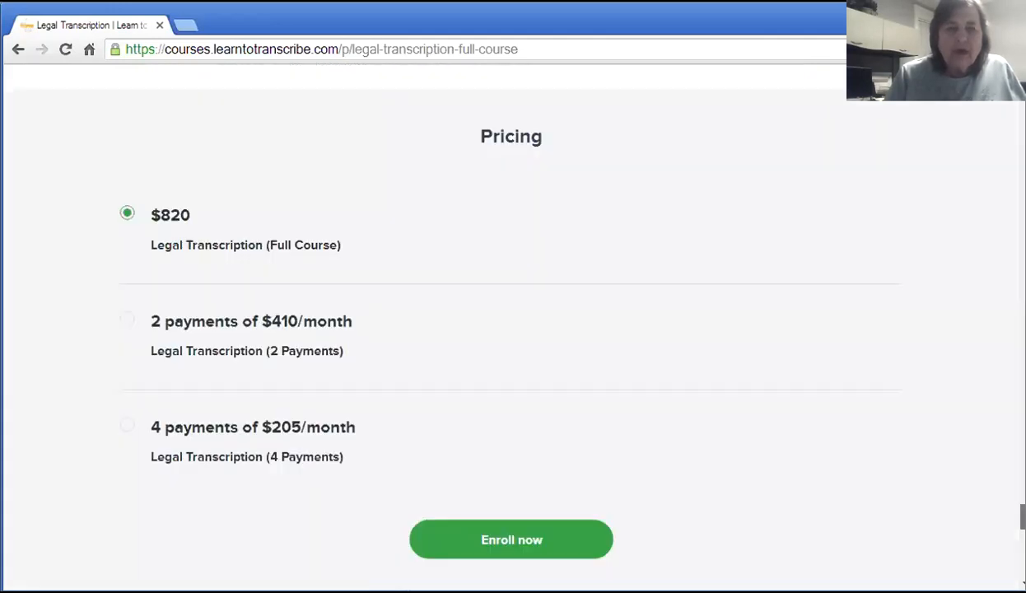
scroll(511, 329, down, 1)
scroll(510, 329, down, 1)
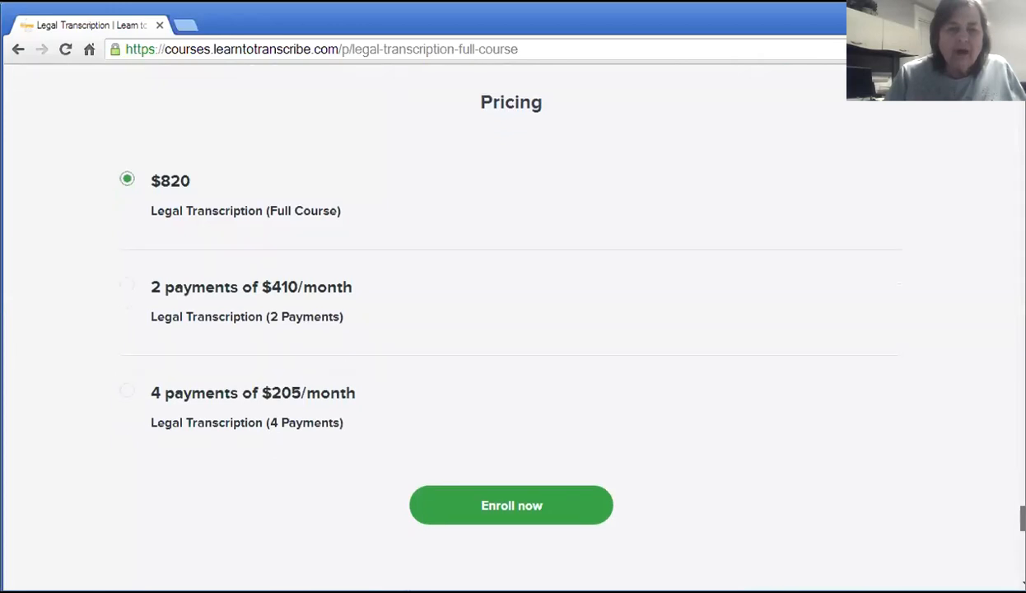
scroll(511, 329, down, 1)
scroll(510, 329, down, 1)
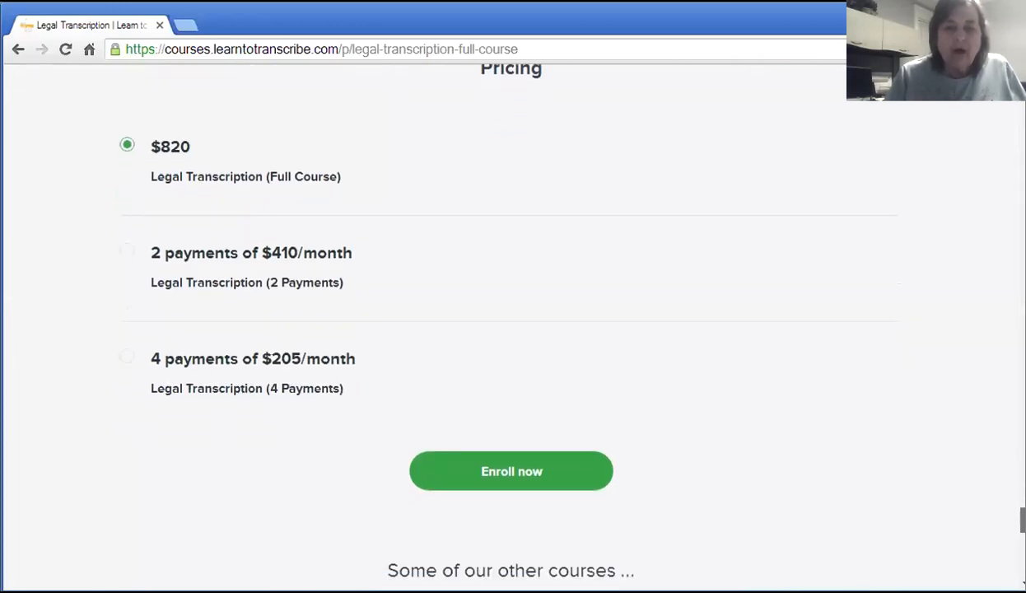
scroll(510, 329, down, 1)
scroll(511, 329, down, 2)
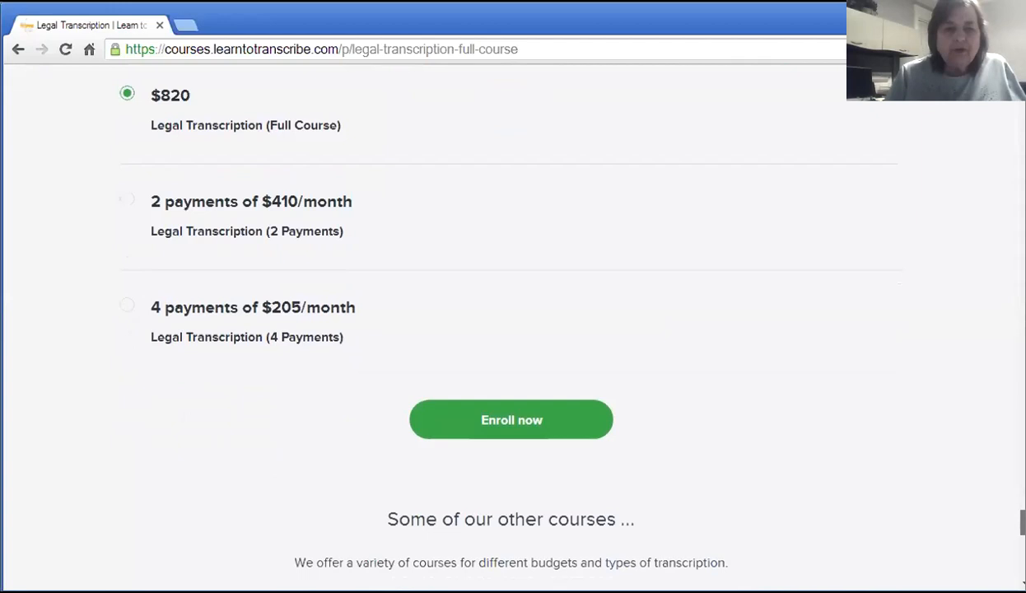
Step: Go back through the lecture list and course introduction to the beginning of the Legal Transcription page
drag(1022, 522, 1022, 389)
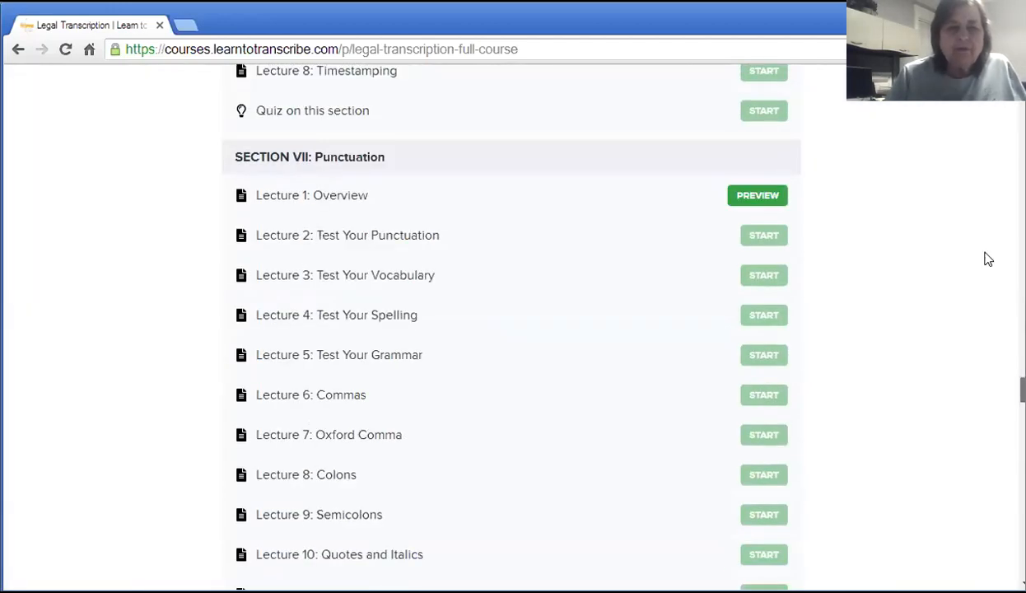
scroll(986, 206, up, 10)
scroll(985, 131, up, 5)
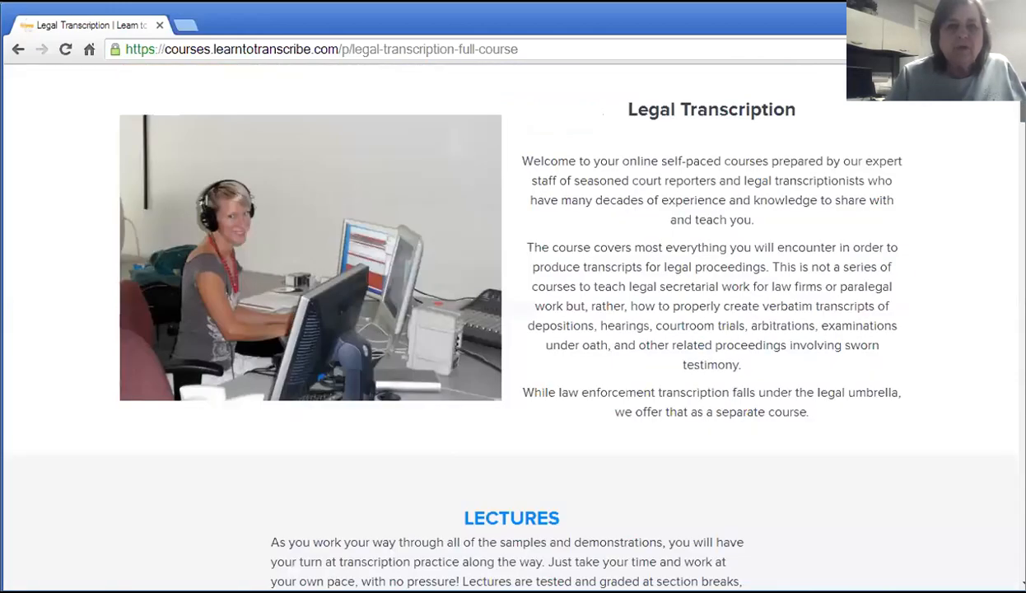
scroll(510, 330, up, 5)
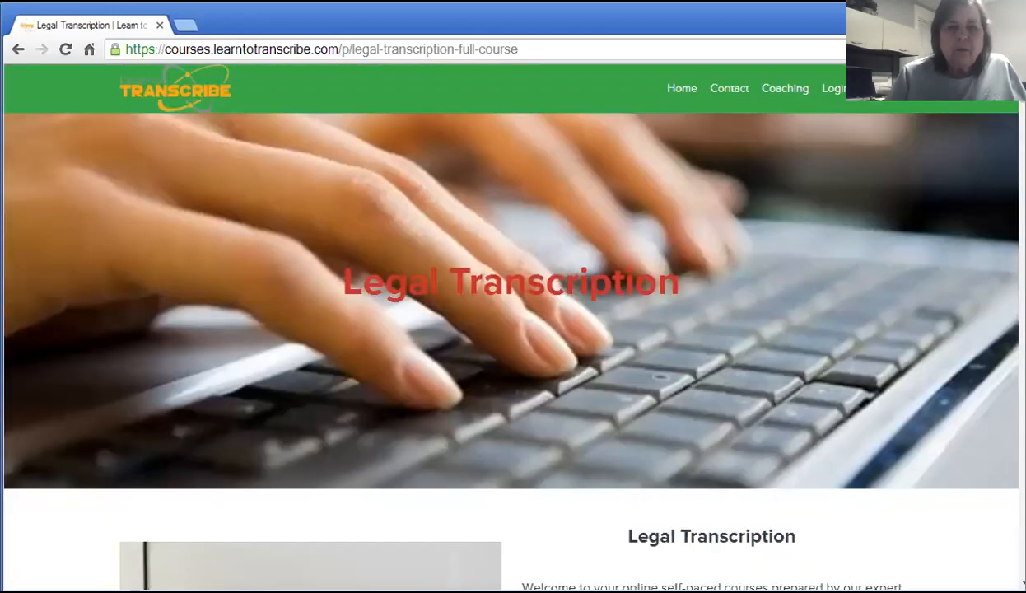